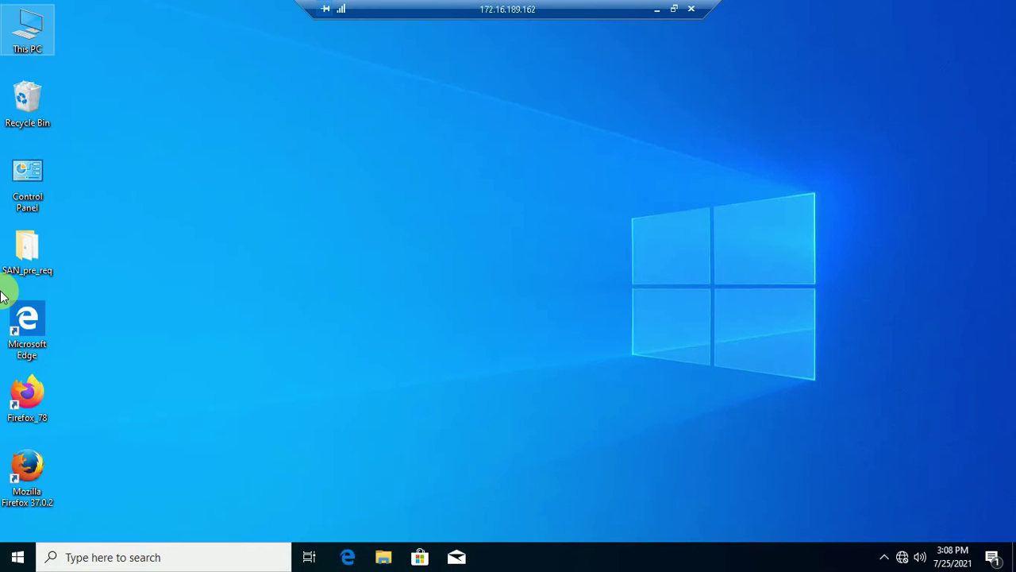
Check the browser version of Firefox_78 in its About information, highlighting the version number, and close the browser
double_click(28, 401)
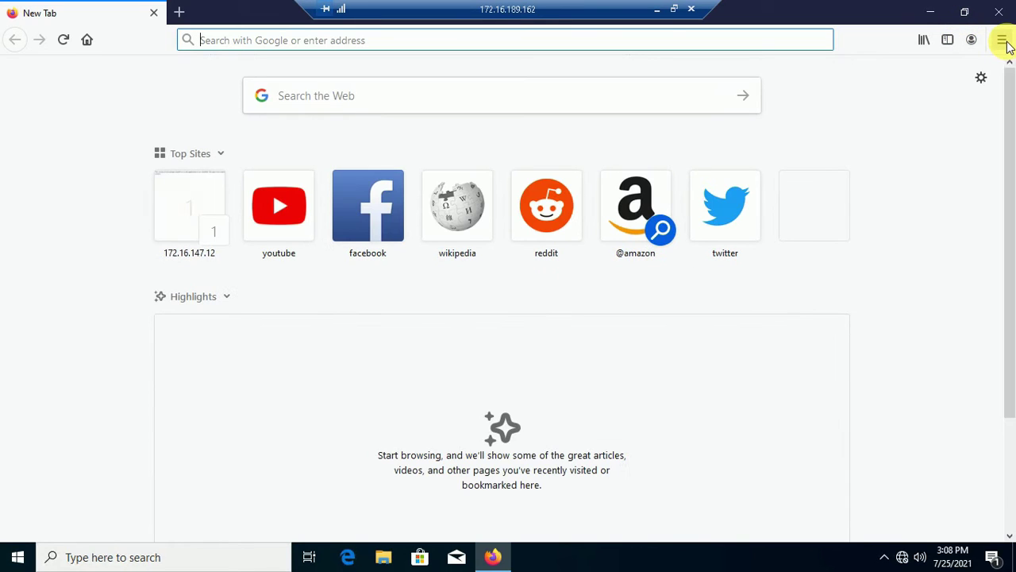
click(1002, 39)
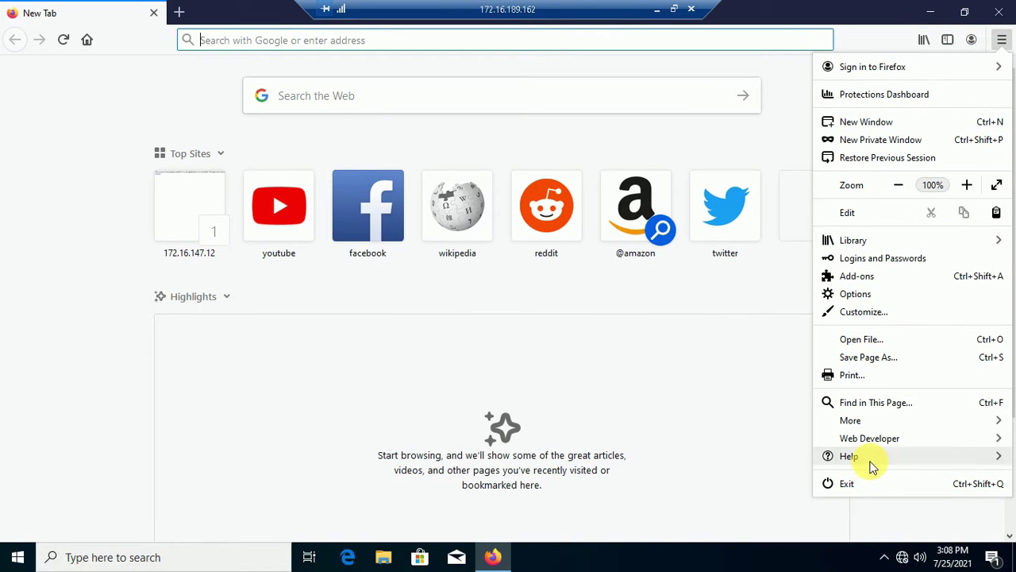
click(864, 456)
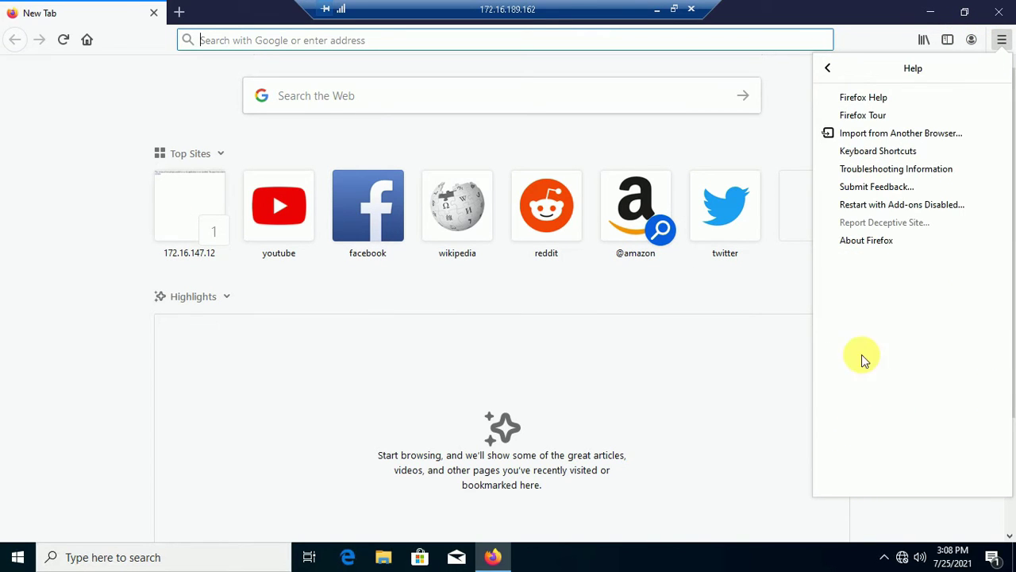
click(891, 243)
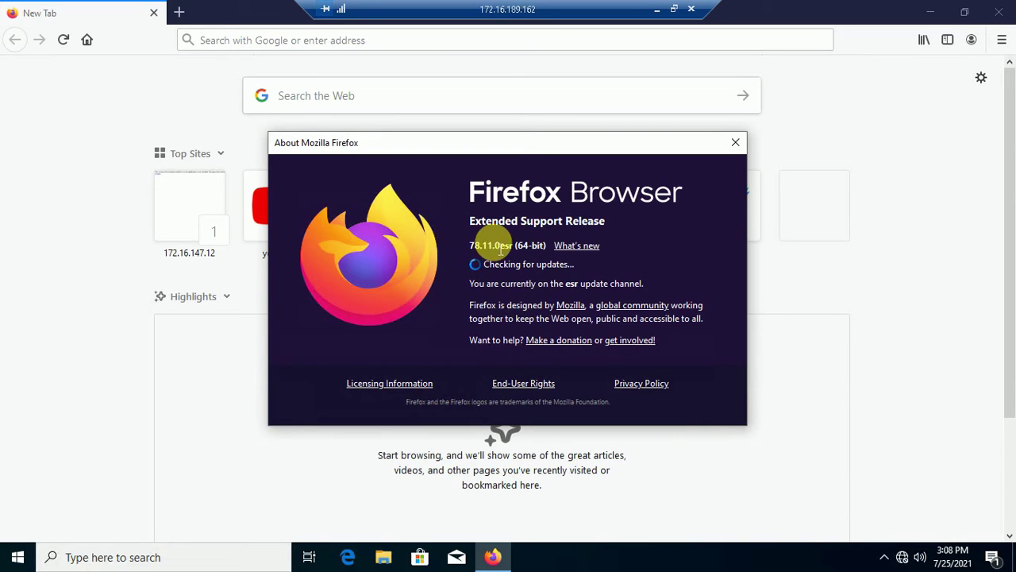
drag(474, 247, 550, 251)
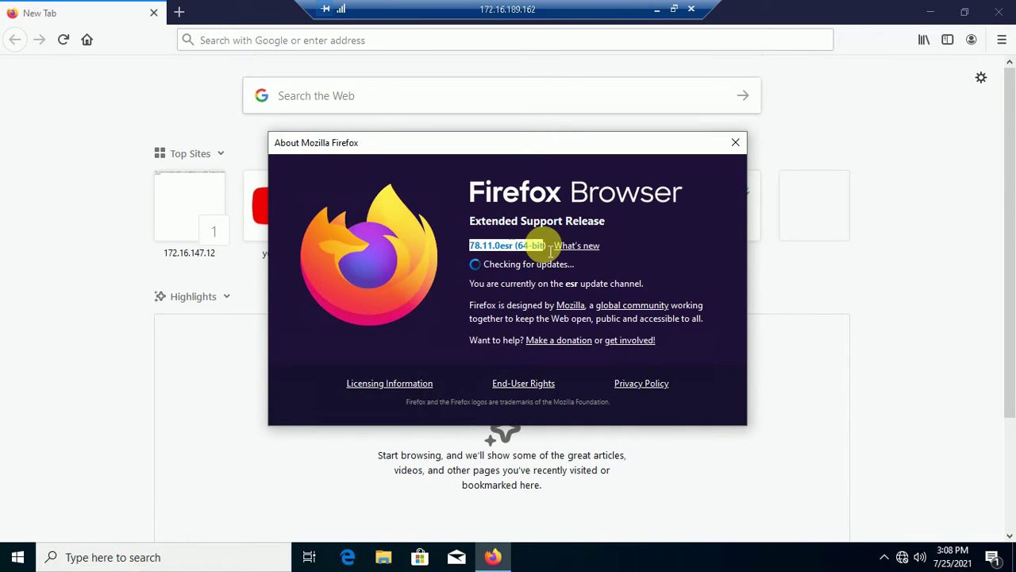
click(999, 12)
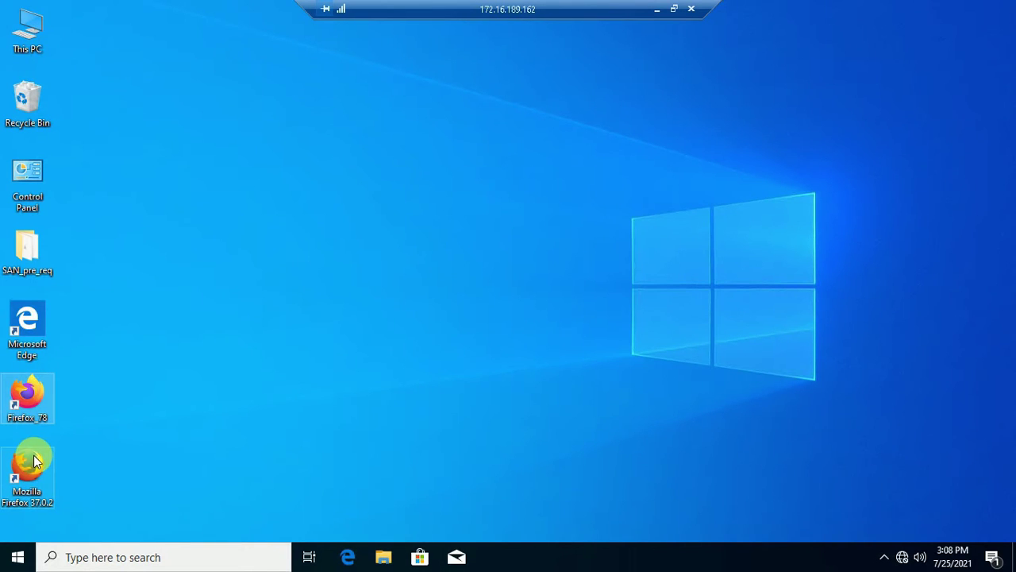
Check the version number of the Mozilla Firefox 37.0.2 desktop browser in its About information, and close the browser
click(40, 467)
click(35, 467)
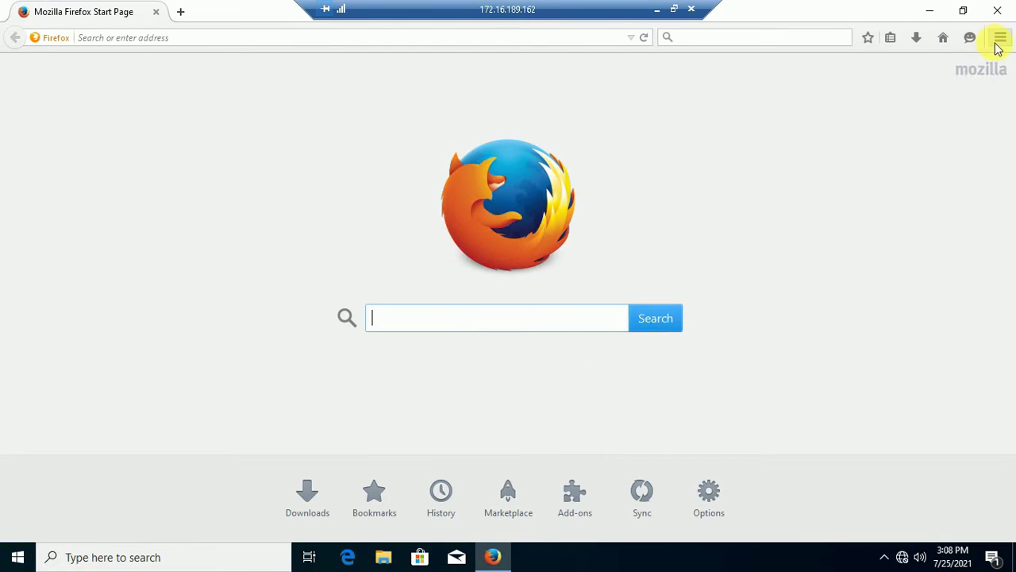
click(999, 42)
click(955, 404)
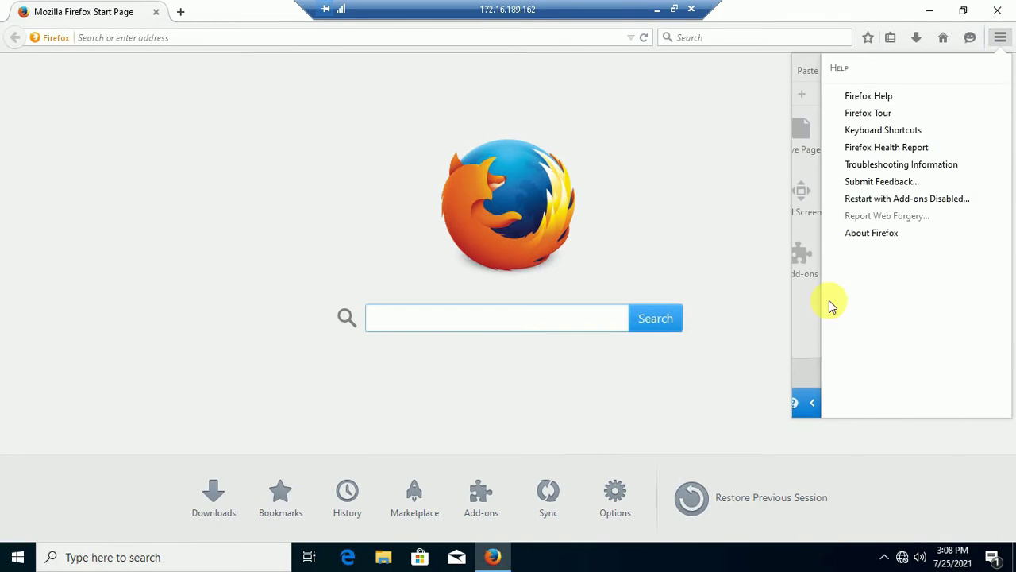
click(864, 235)
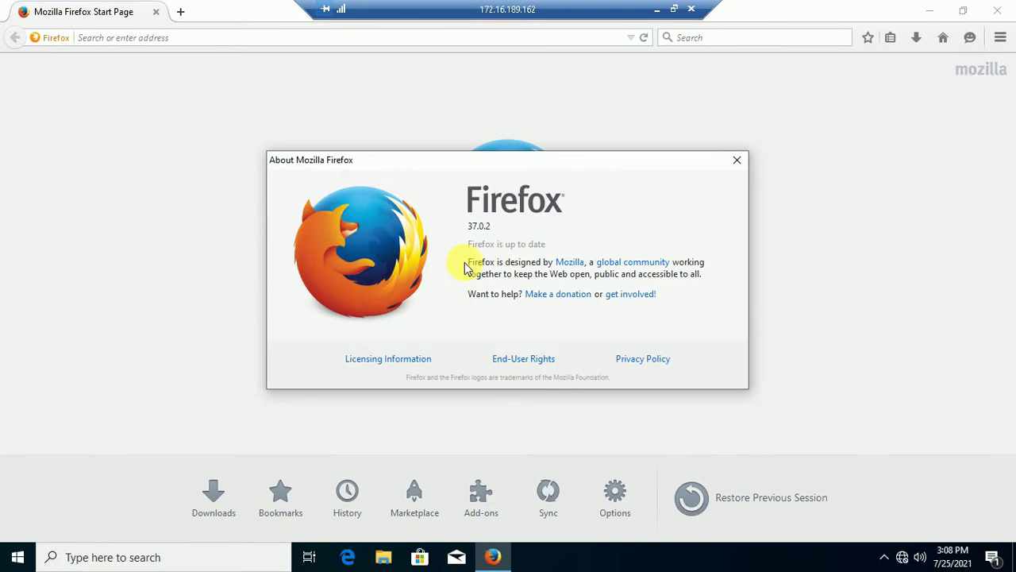
double_click(479, 226)
click(737, 159)
key(alt+F4)
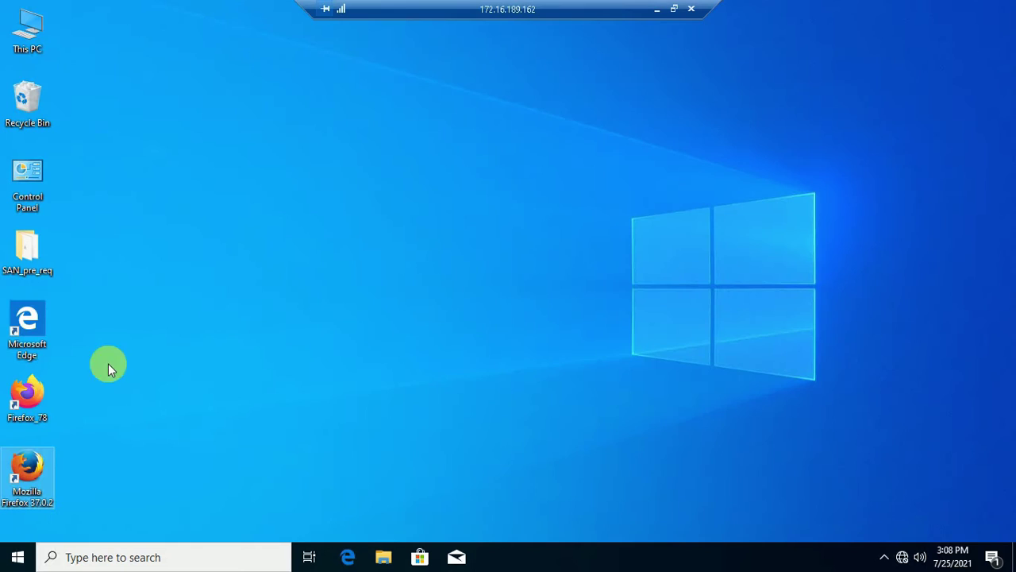
Try to load the switch page at 172.16.147.12 in Firefox_78, and close the browser with all its tabs
double_click(27, 397)
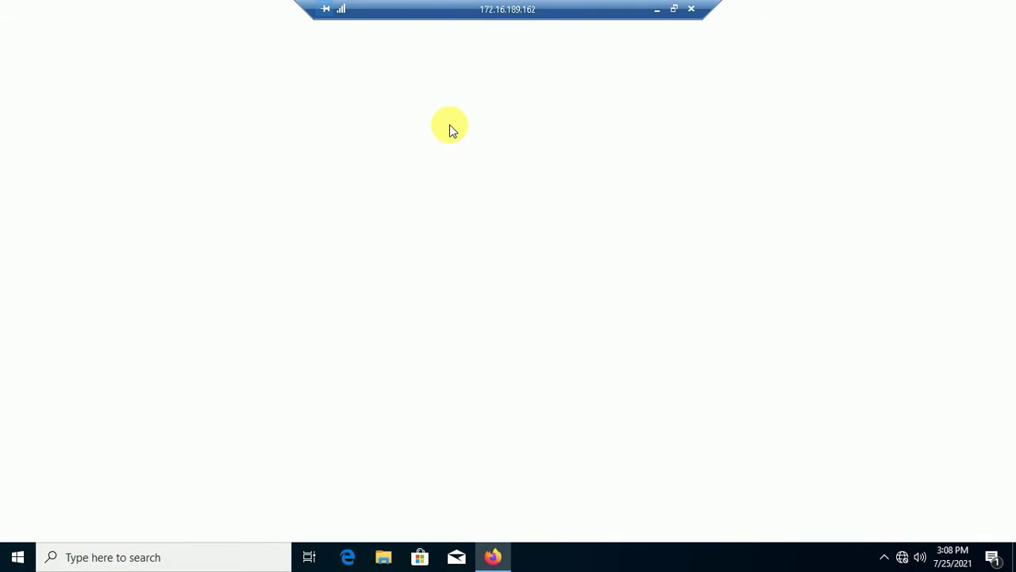
click(302, 42)
text(172.16.147.12/)
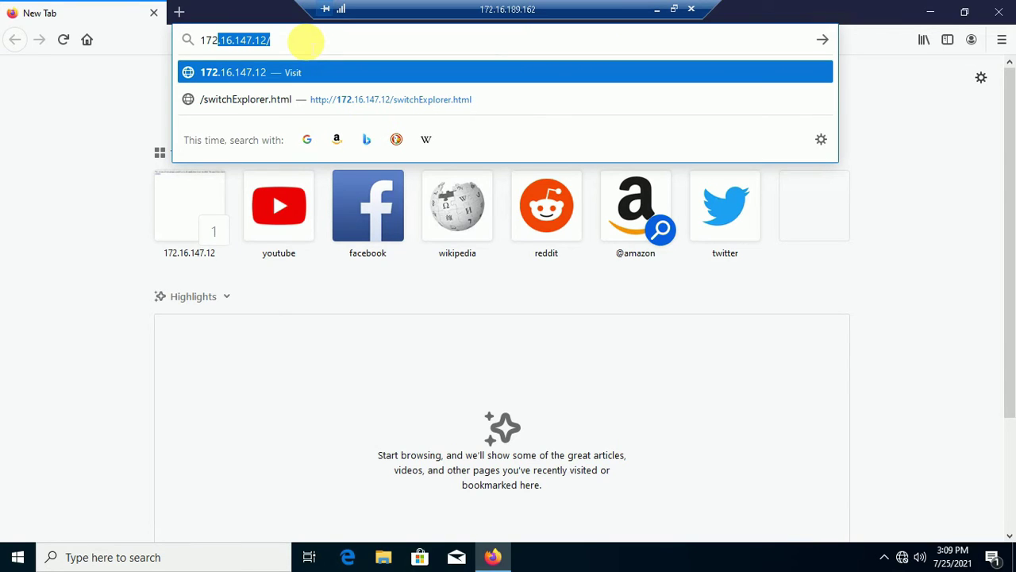
key(Return)
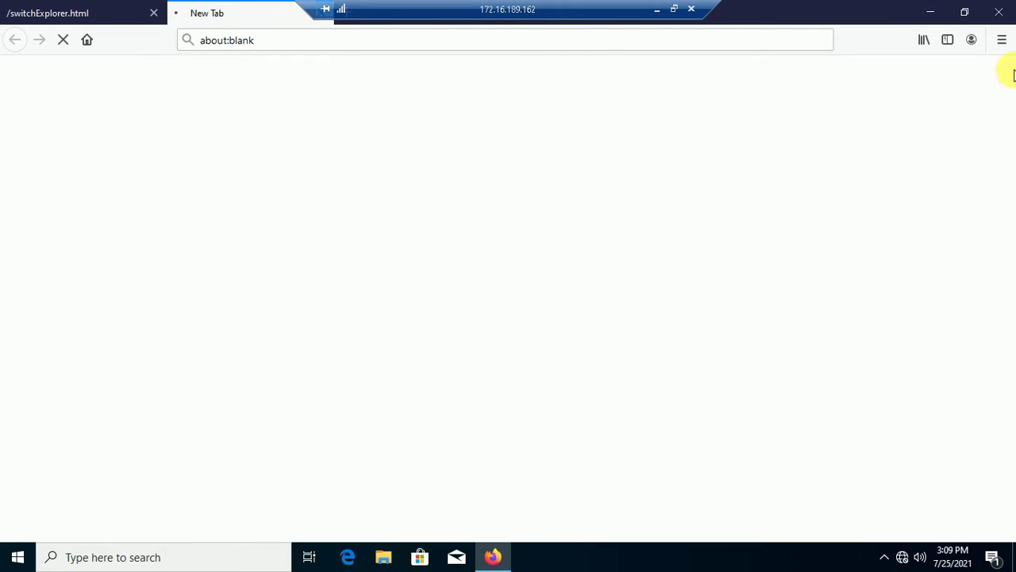
click(998, 15)
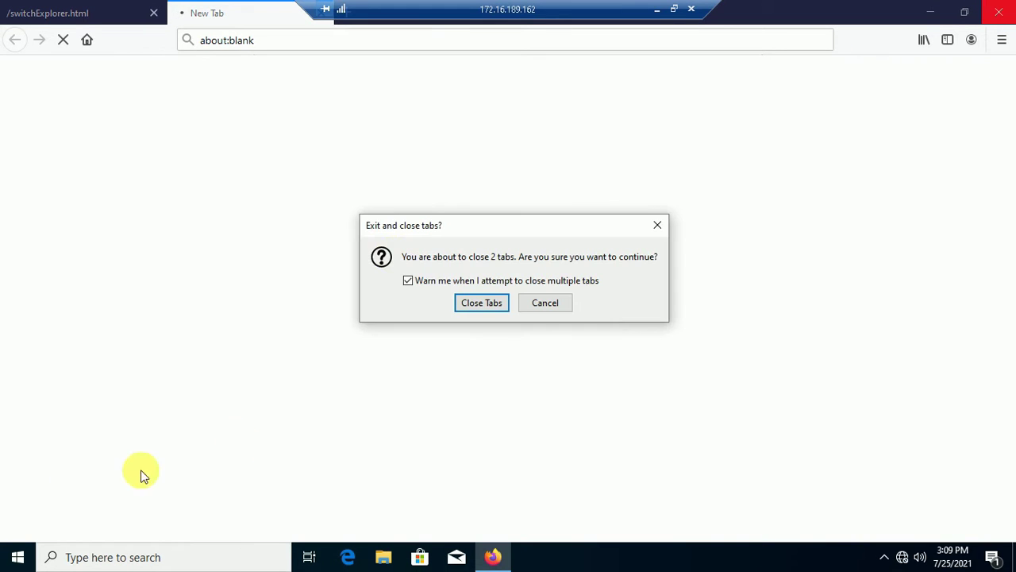
click(481, 305)
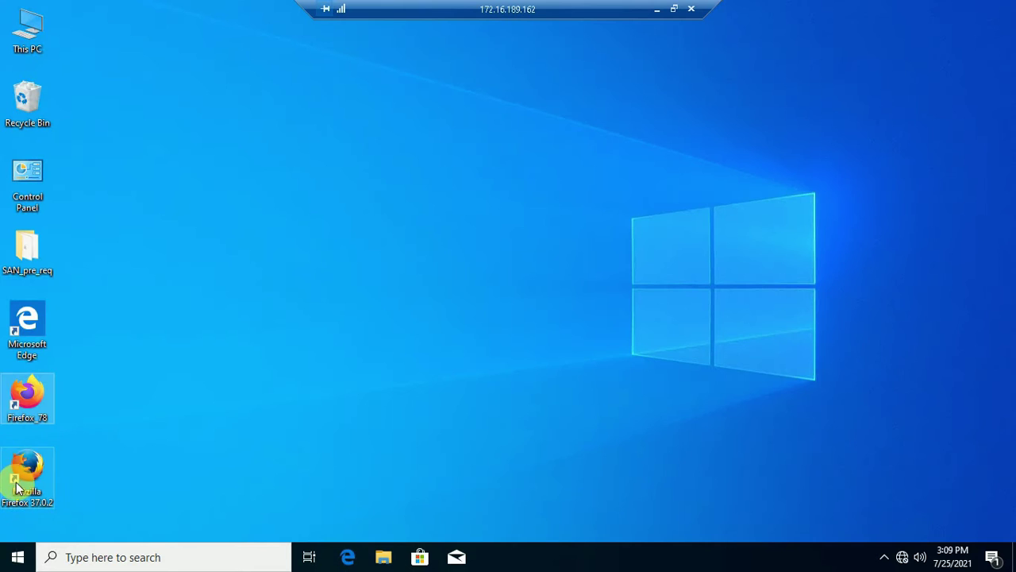
Try to load the switch page at 172.16.147.12 in Mozilla Firefox 37.0.2, and close the browser window
double_click(16, 478)
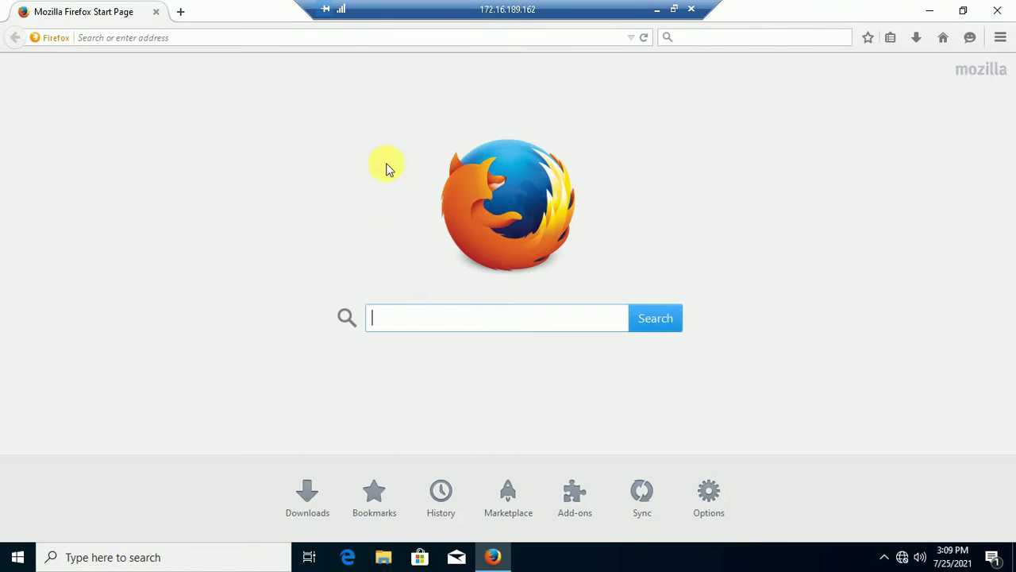
click(363, 37)
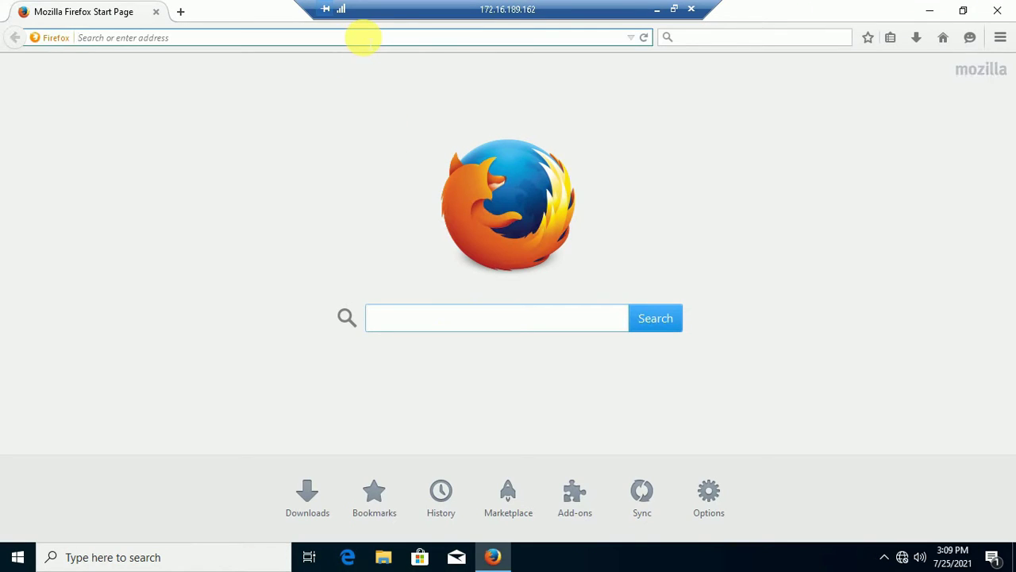
text(172.16.188.25/)
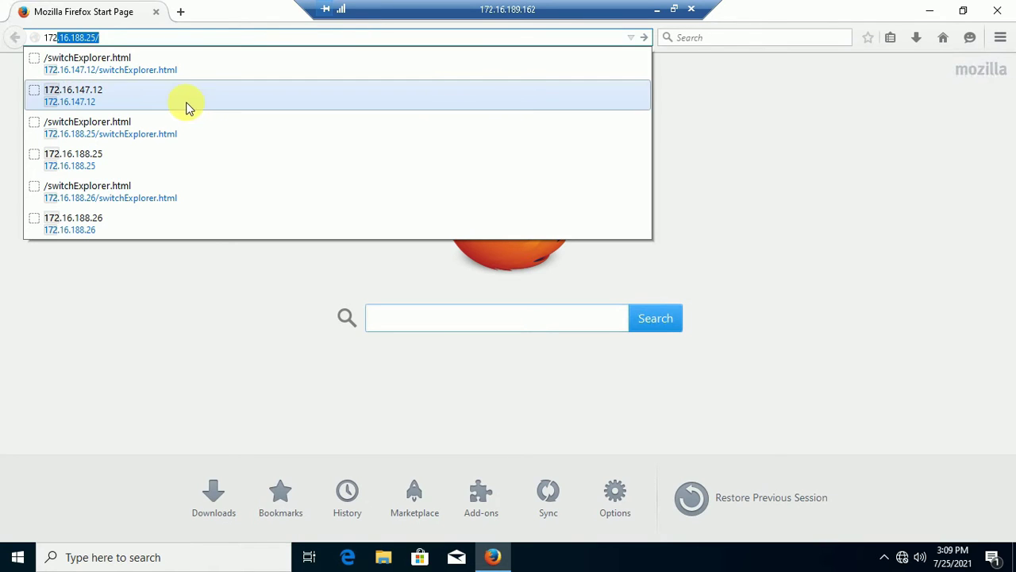
click(187, 107)
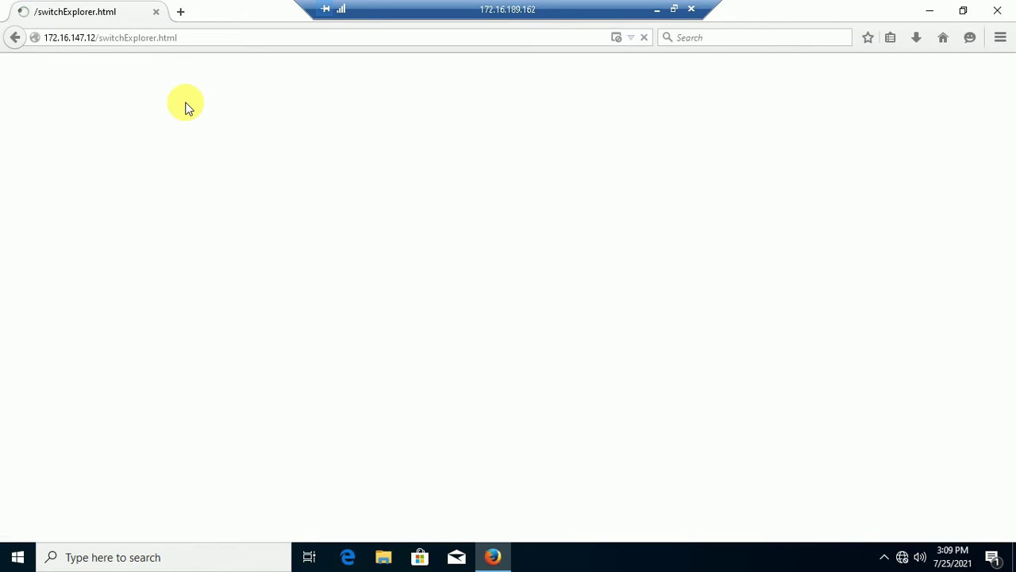
right_click(494, 560)
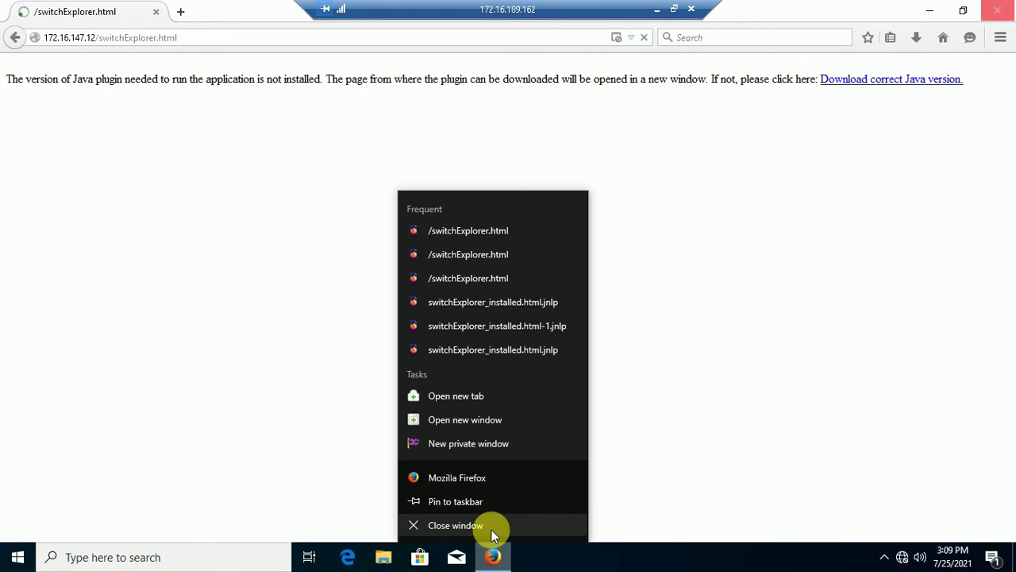
click(492, 528)
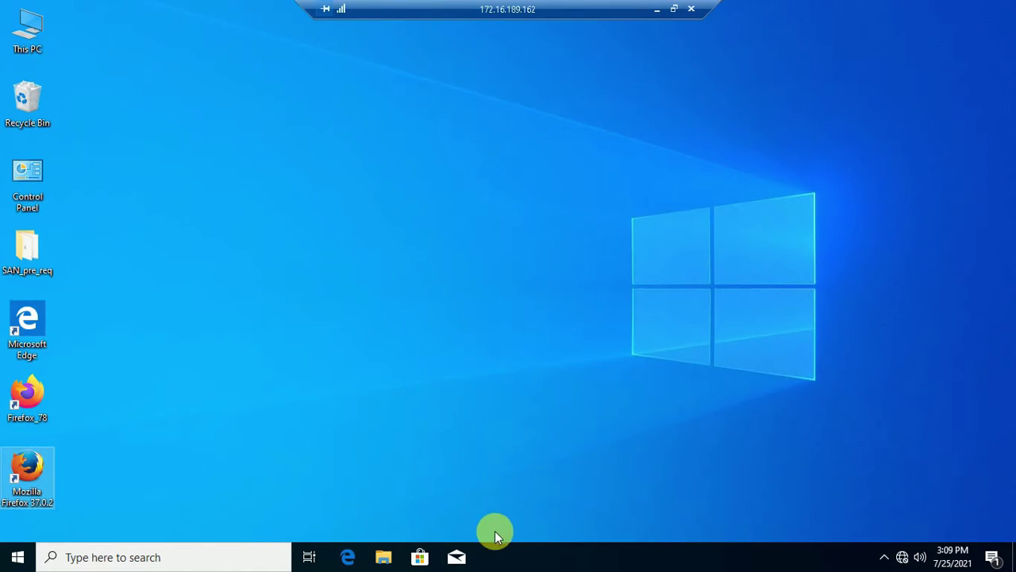
right_click(379, 66)
click(419, 110)
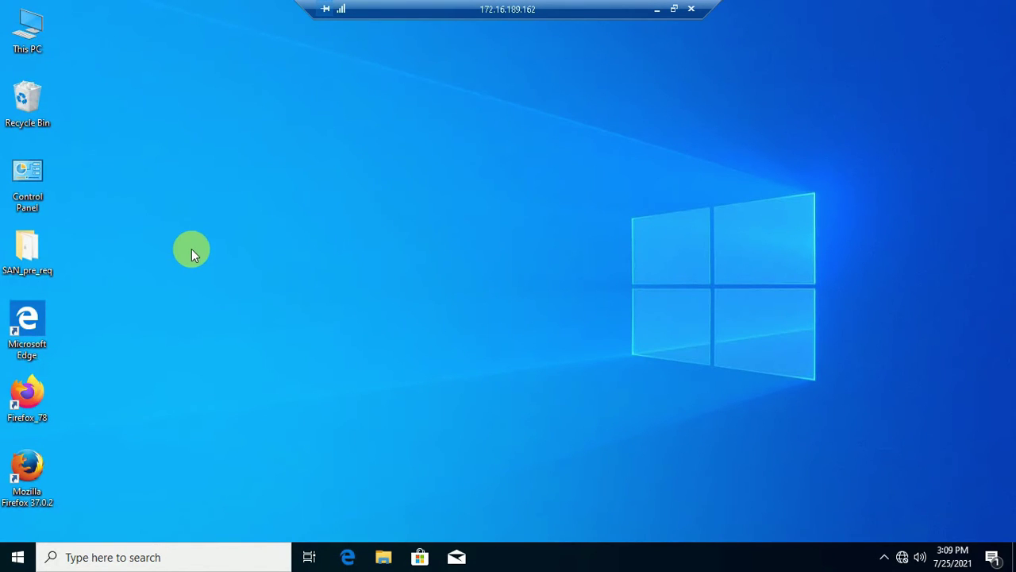
Install Java 7 Update 21 from jre-7u21-windows-i586for san switch in the SAN_pre_req folder, allowing changes to the device
double_click(37, 249)
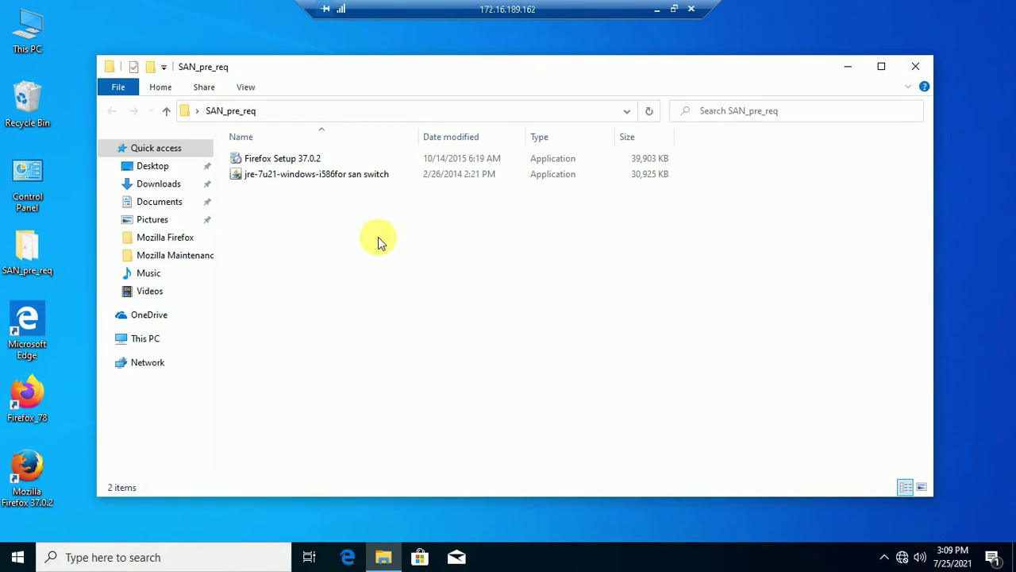
click(254, 182)
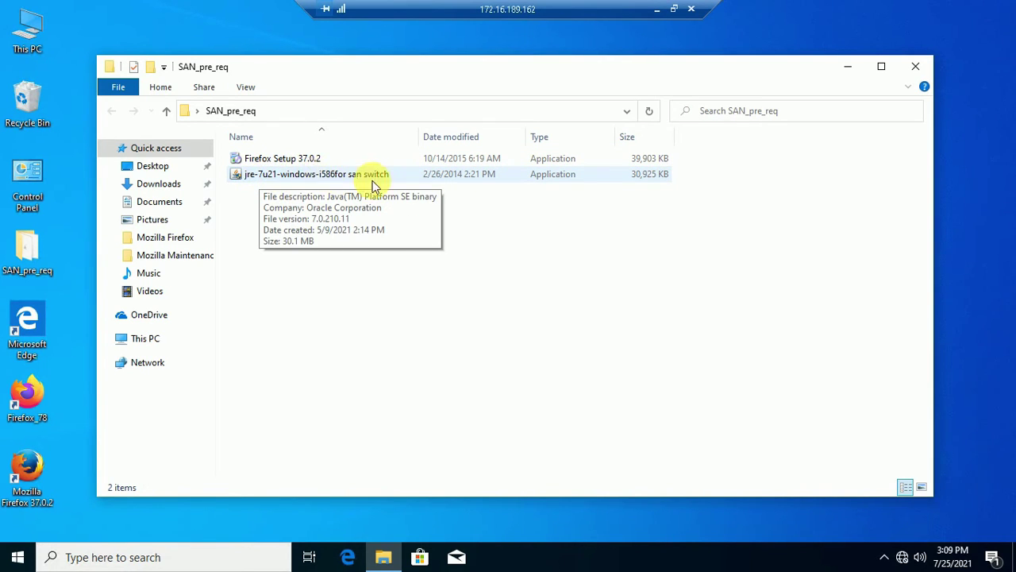
double_click(281, 180)
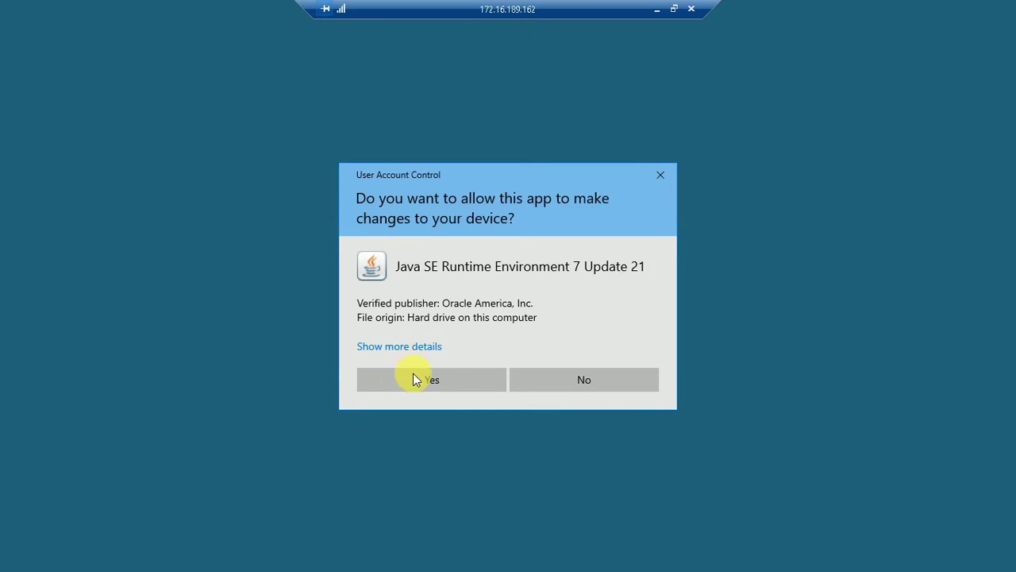
click(447, 382)
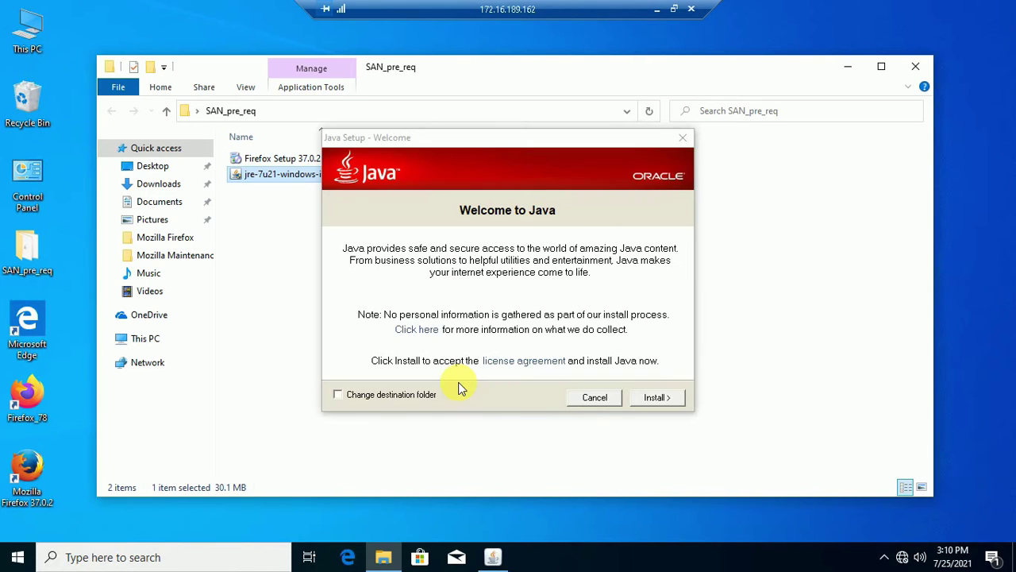
click(640, 398)
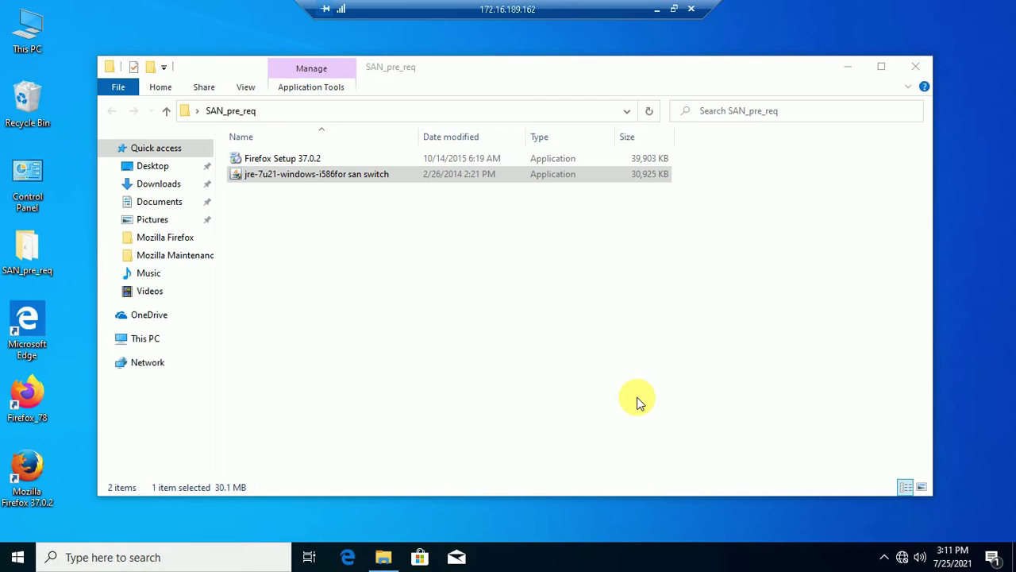
click(657, 398)
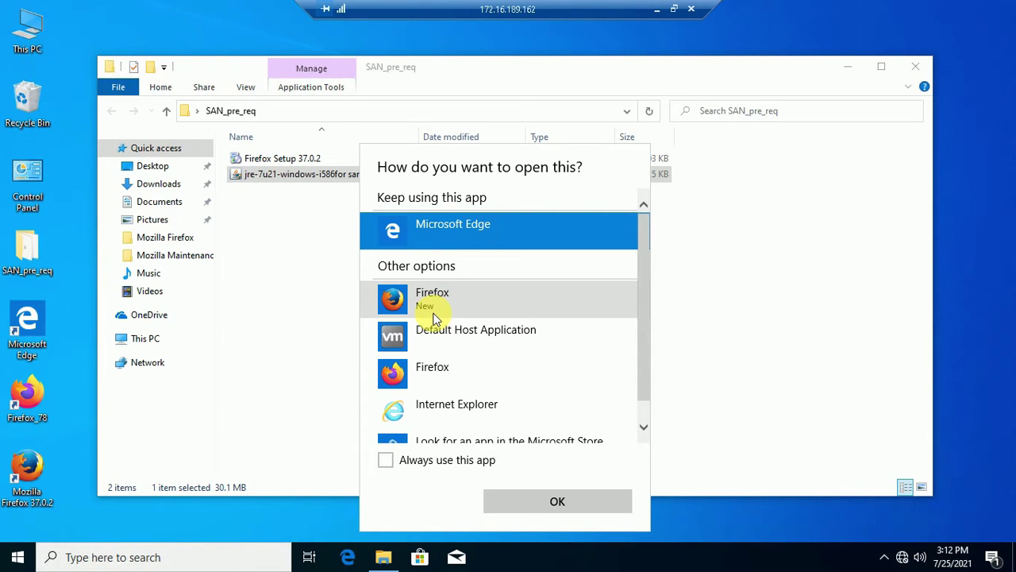
Open the Java web page with the Firefox entry marked New, and close the browser and the SAN_pre_req folder
scroll(434, 317, down, 1)
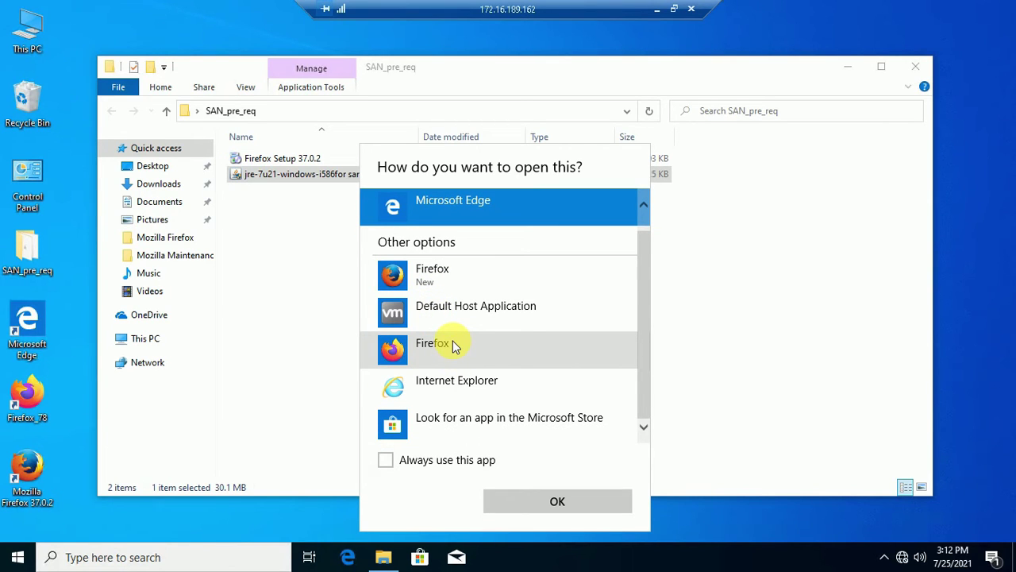
click(469, 277)
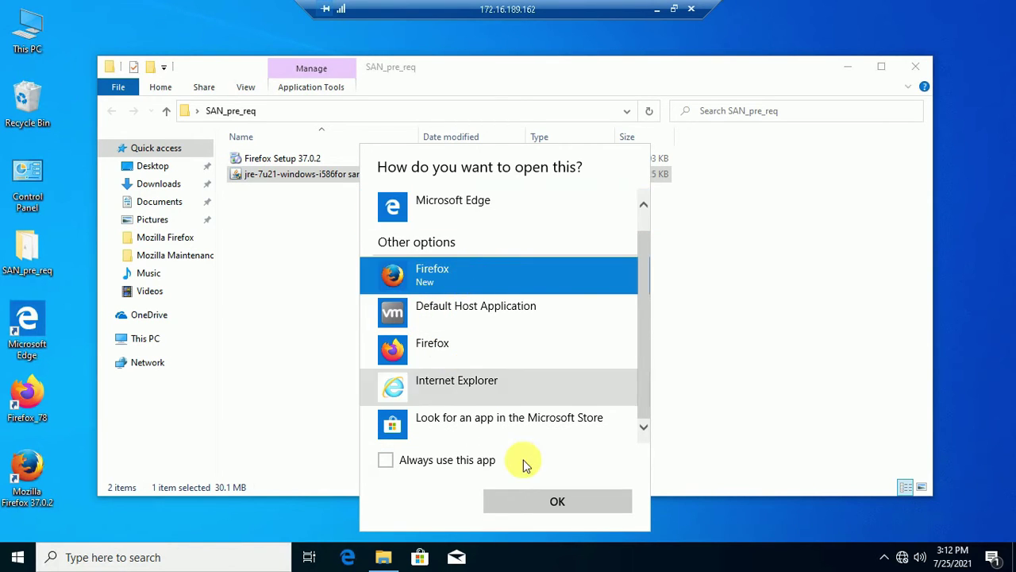
click(543, 501)
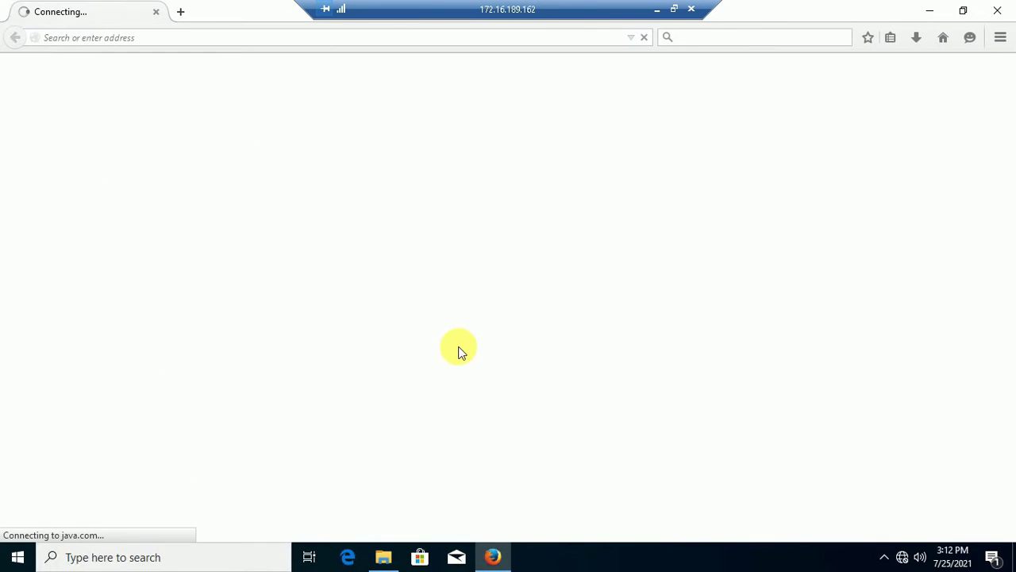
click(179, 6)
click(156, 12)
click(1002, 8)
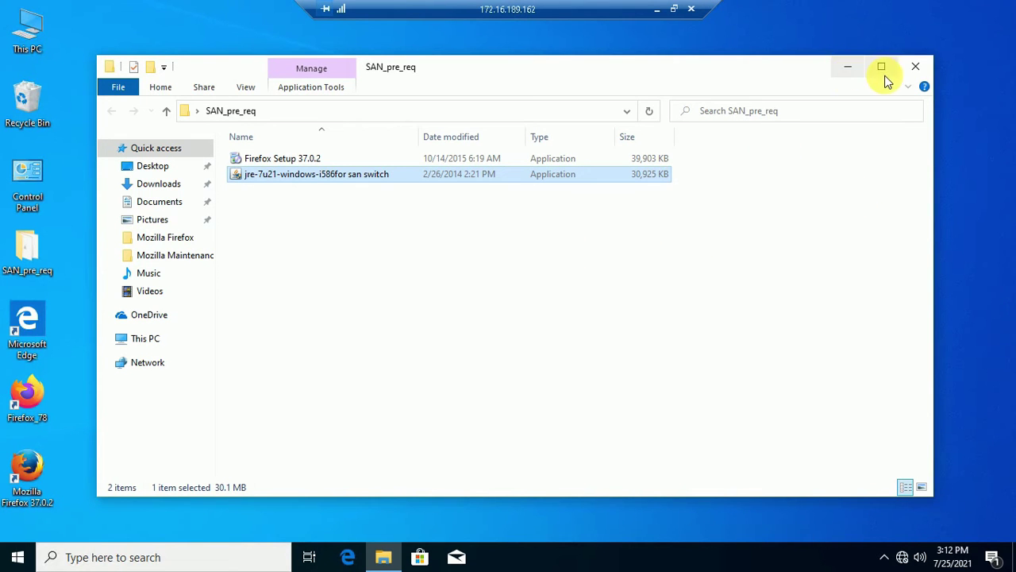
click(915, 67)
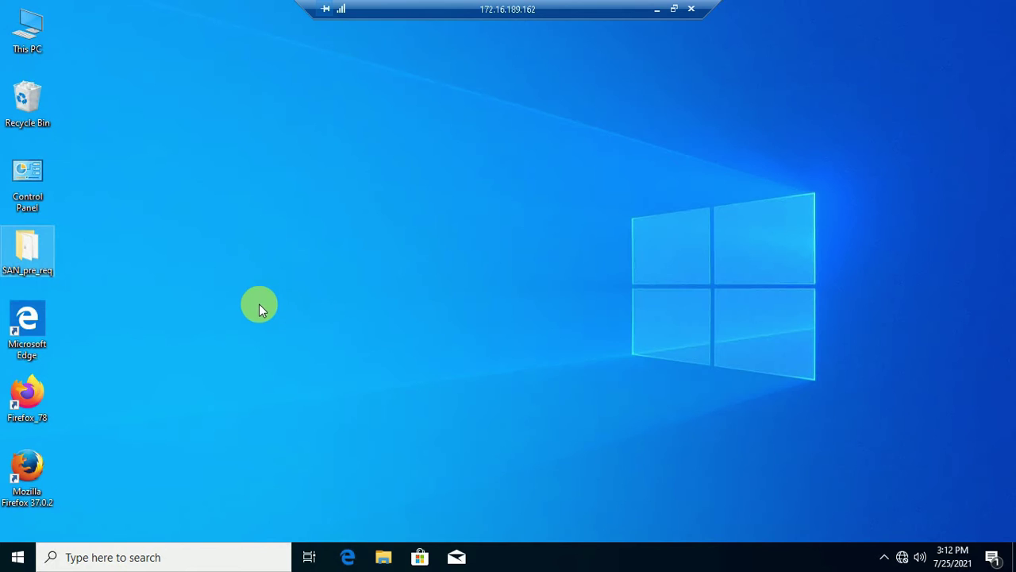
Try to load the switchExplorer page at 172.16.147.12 in Firefox_78 with Java installed, and close the browser with all its tabs
double_click(27, 394)
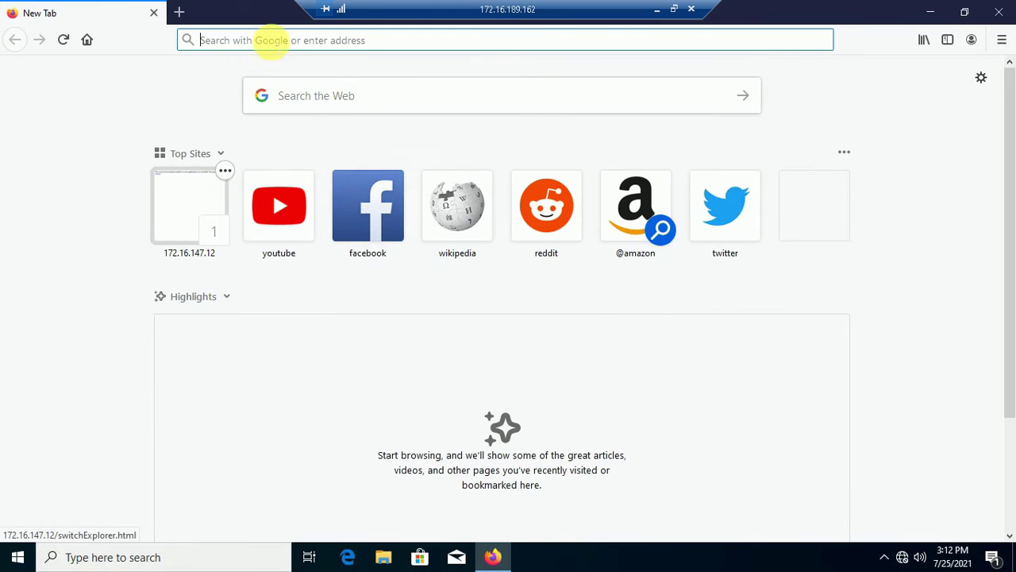
click(271, 40)
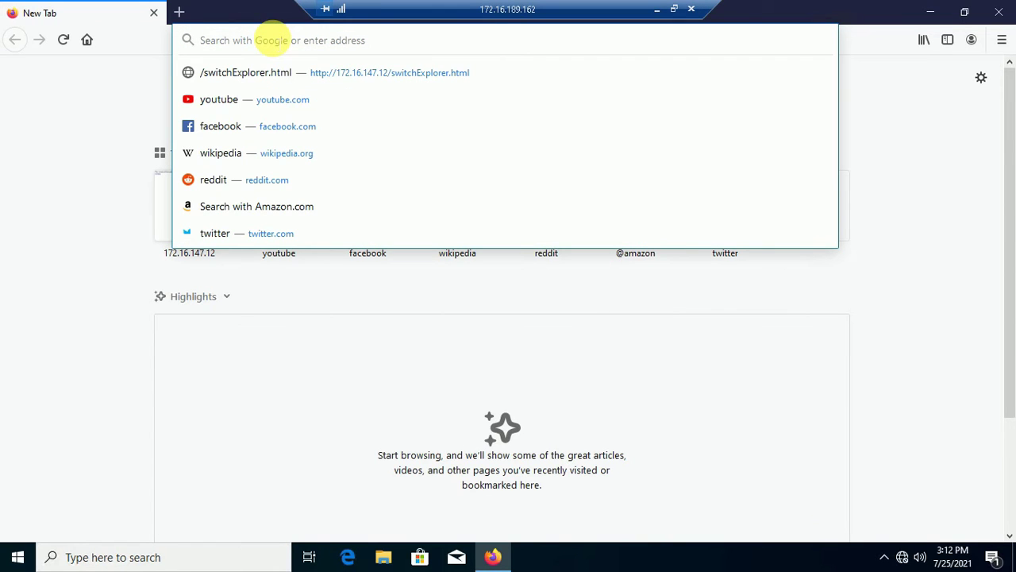
click(299, 75)
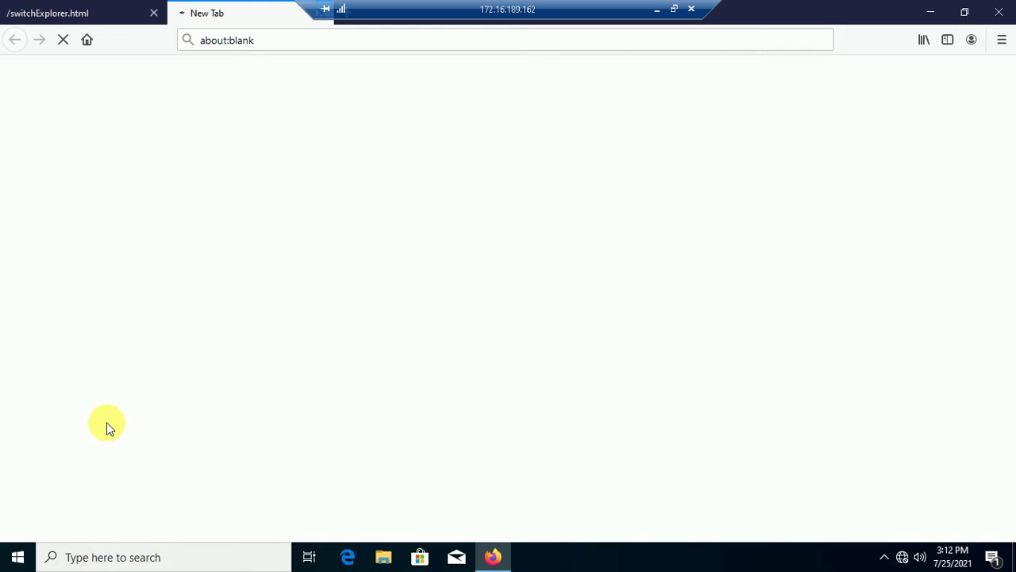
click(57, 18)
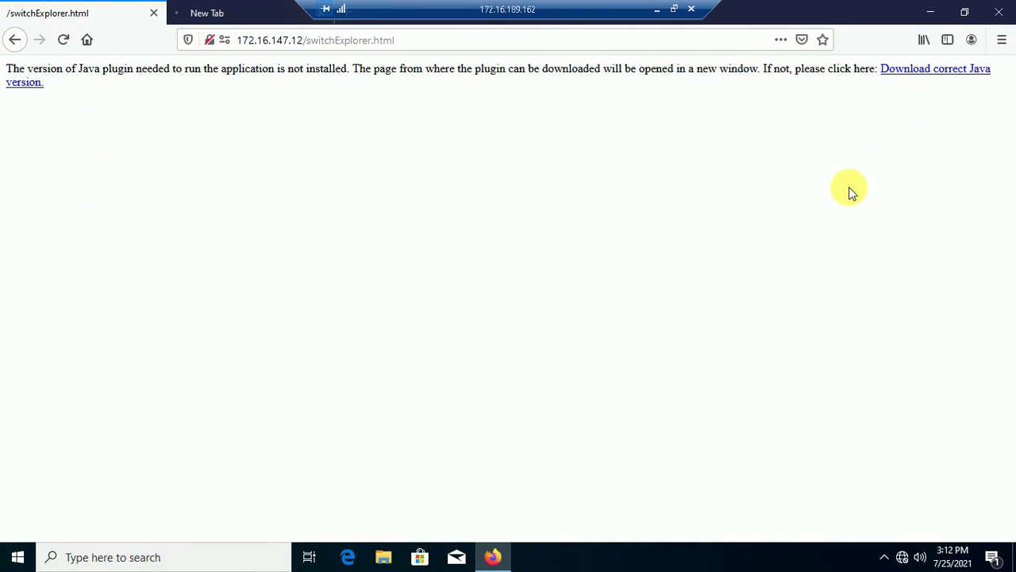
click(229, 23)
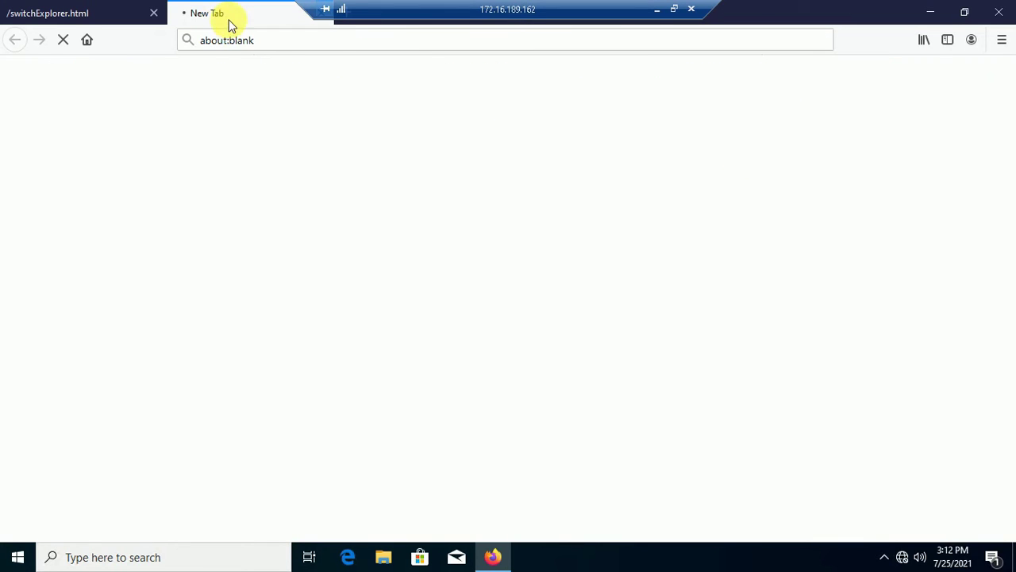
click(1000, 11)
click(494, 302)
Load 172.16.147.12/switchExplorer.html in Mozilla Firefox 37.0.2
click(13, 472)
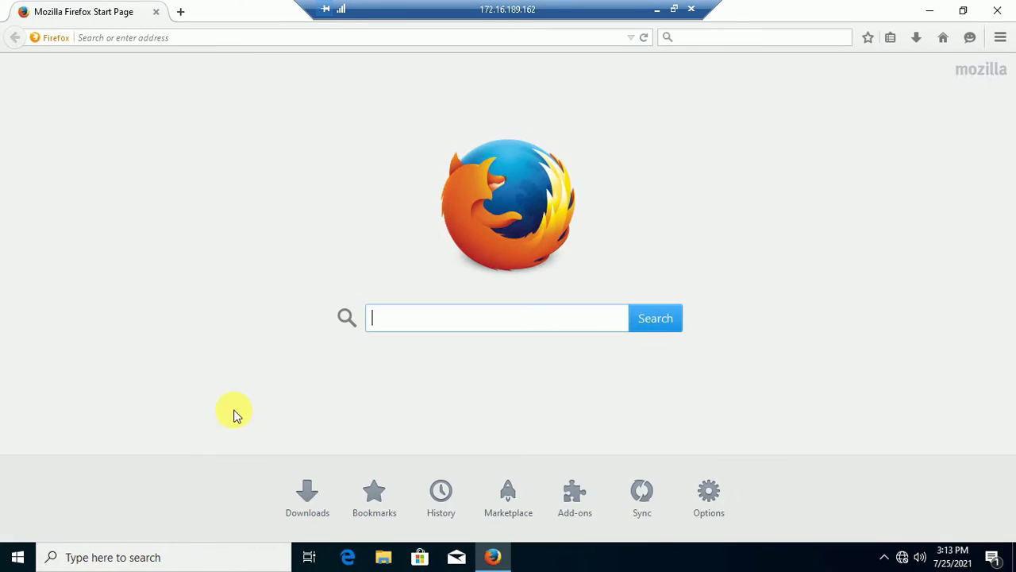
click(188, 36)
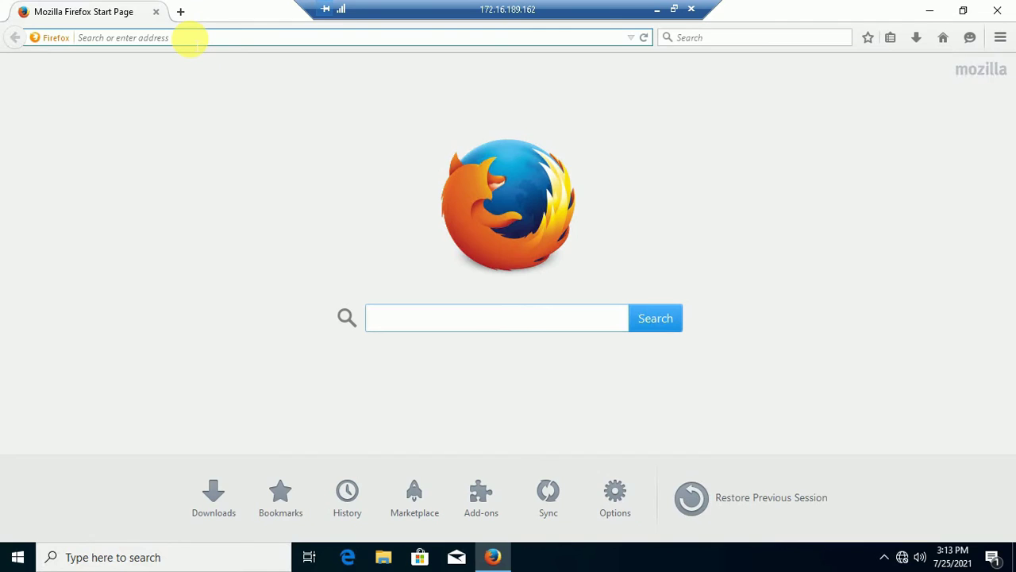
text(172.16.147.12/)
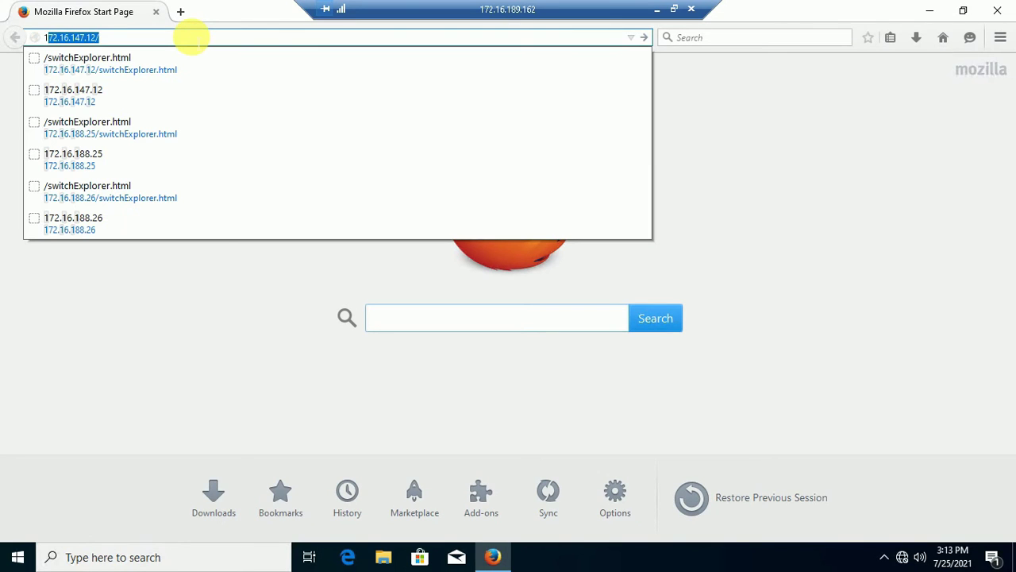
click(115, 67)
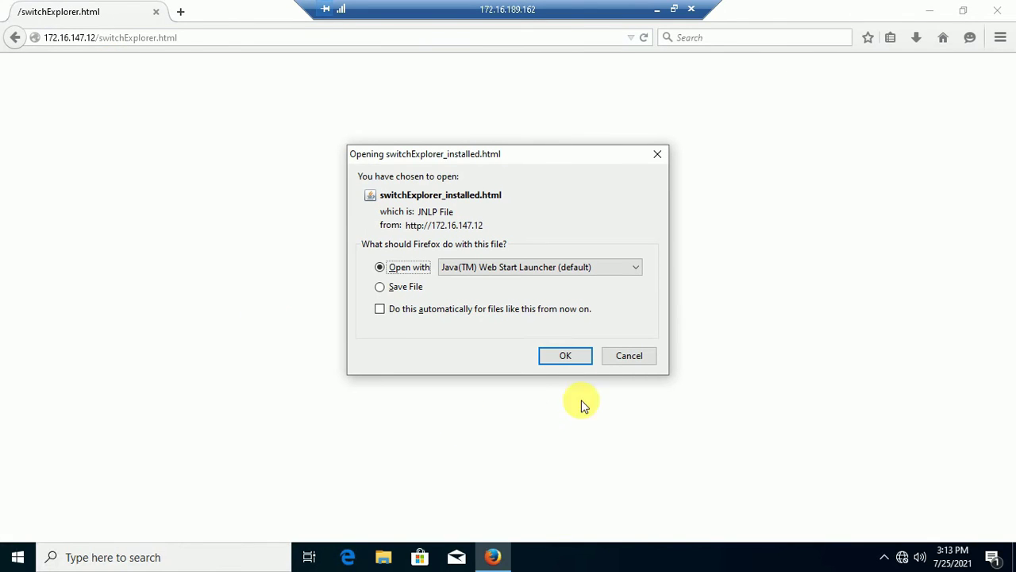
Run Switch Explorer with the Java Web Start Launcher, postponing the Java update, and log in as admin with the account password
click(574, 355)
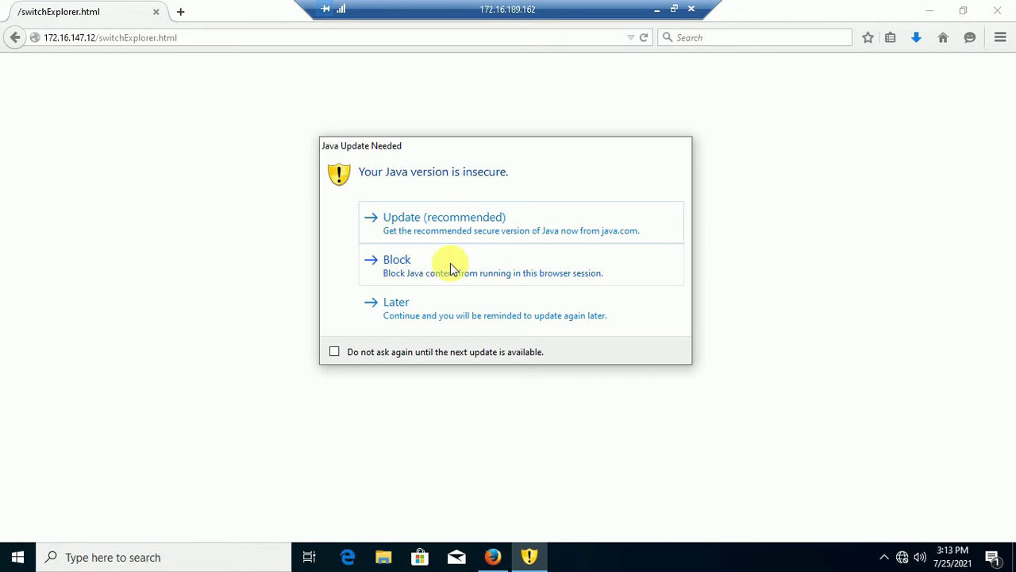
click(425, 311)
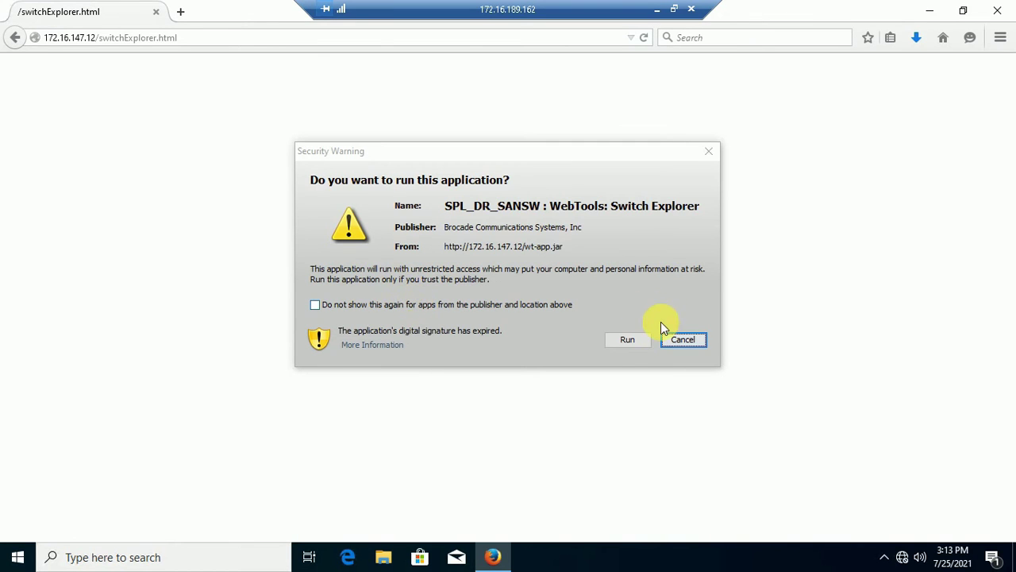
click(632, 347)
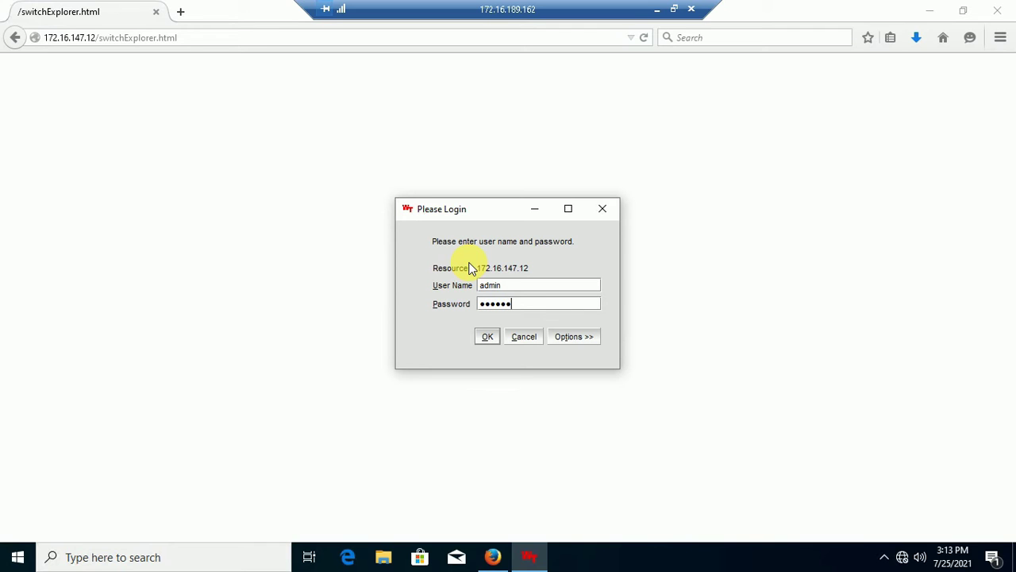
key(Return)
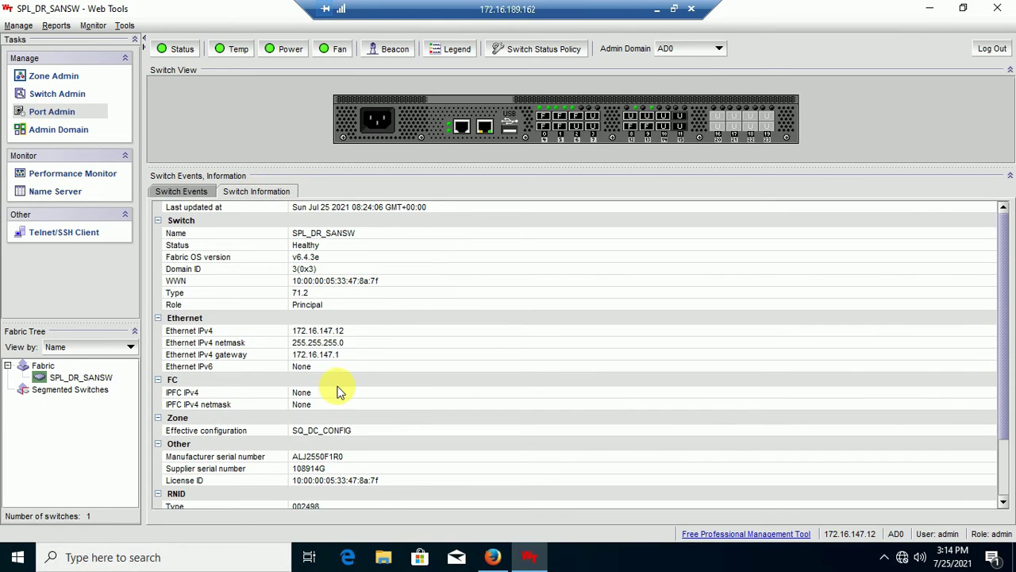
Review the switch information of SPL_DR_SANSW and its list of switch events
scroll(338, 390, down, 1)
scroll(337, 391, down, 5)
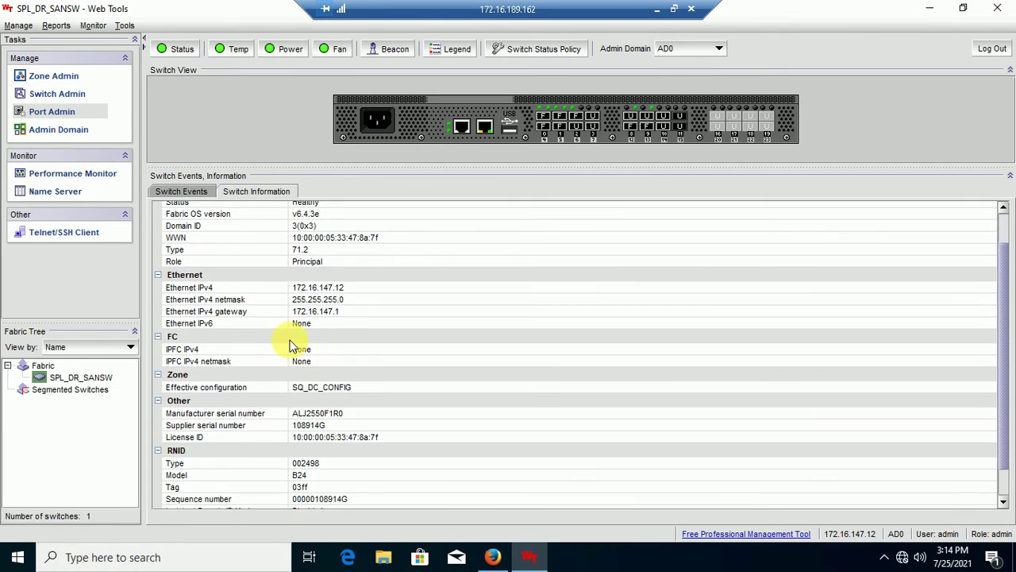
click(198, 191)
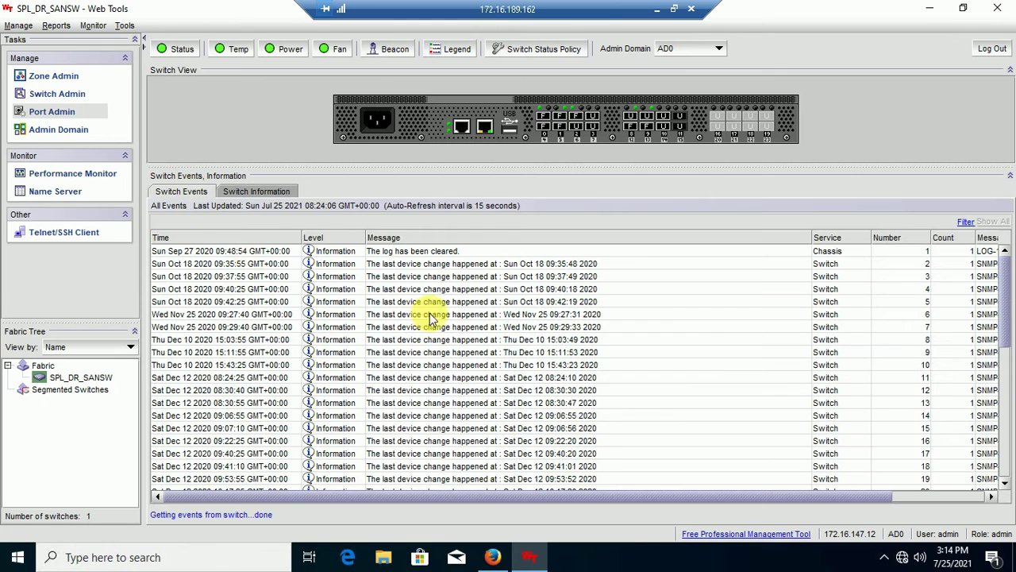
click(185, 251)
scroll(286, 302, down, 6)
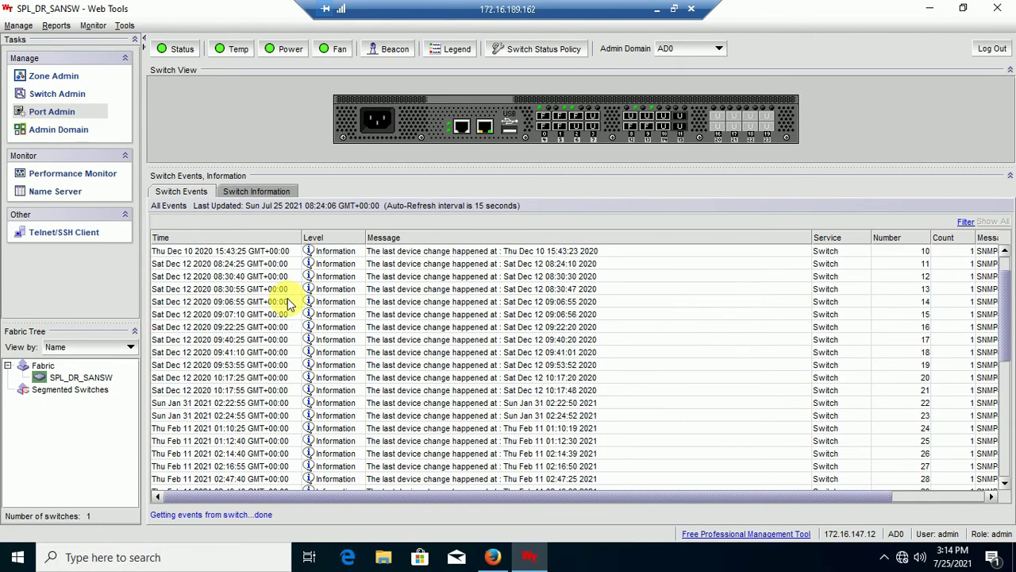
scroll(290, 310, down, 3)
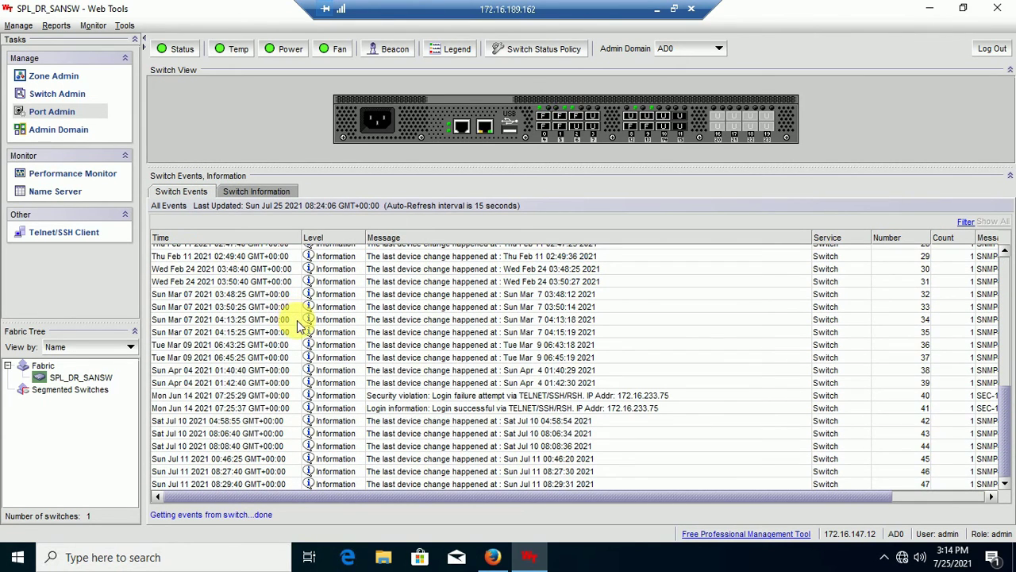
scroll(299, 327, up, 3)
scroll(300, 327, up, 6)
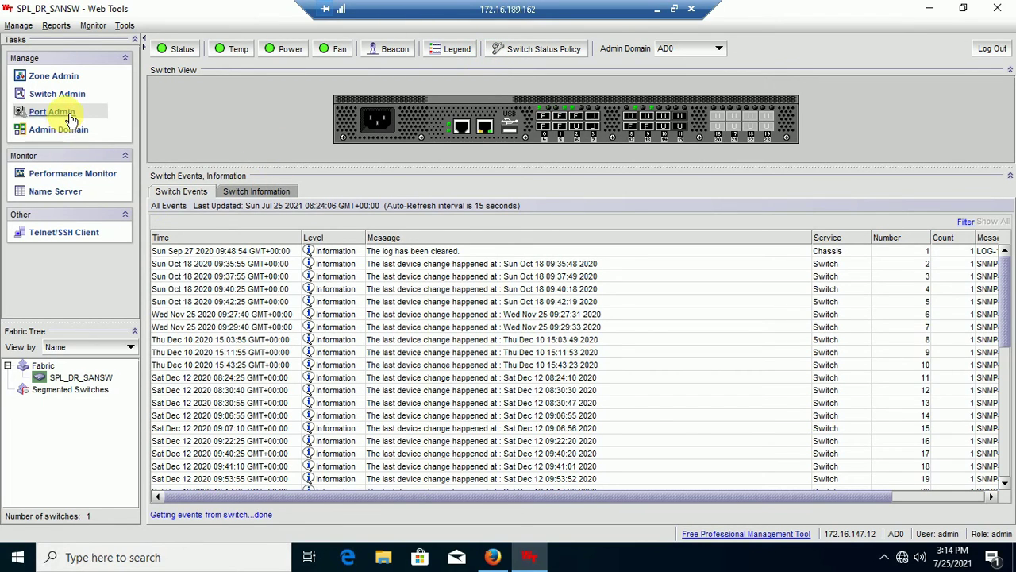
Open Port Administration and examine the general, SFP and statistics details of port 0
click(72, 116)
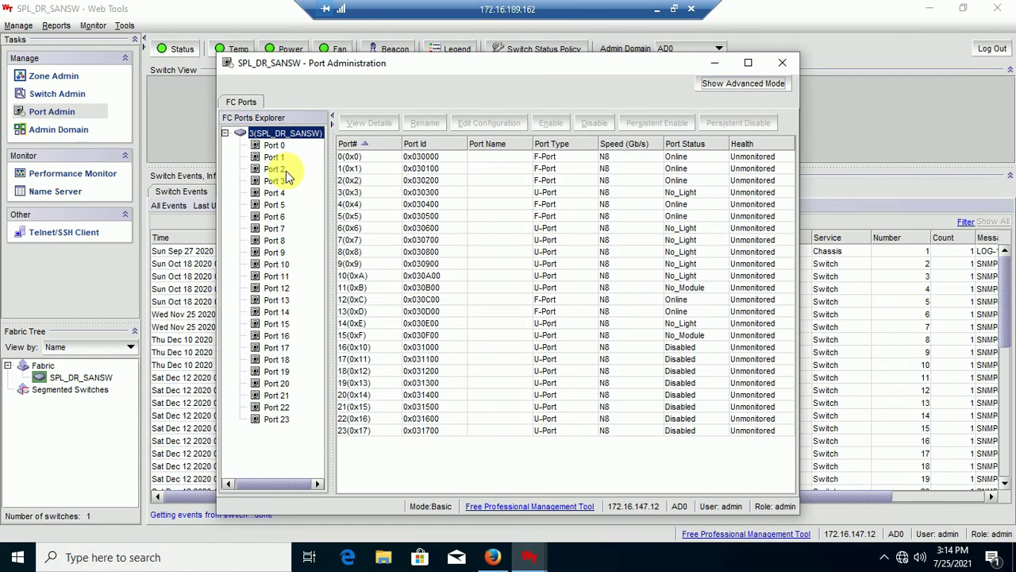
click(274, 146)
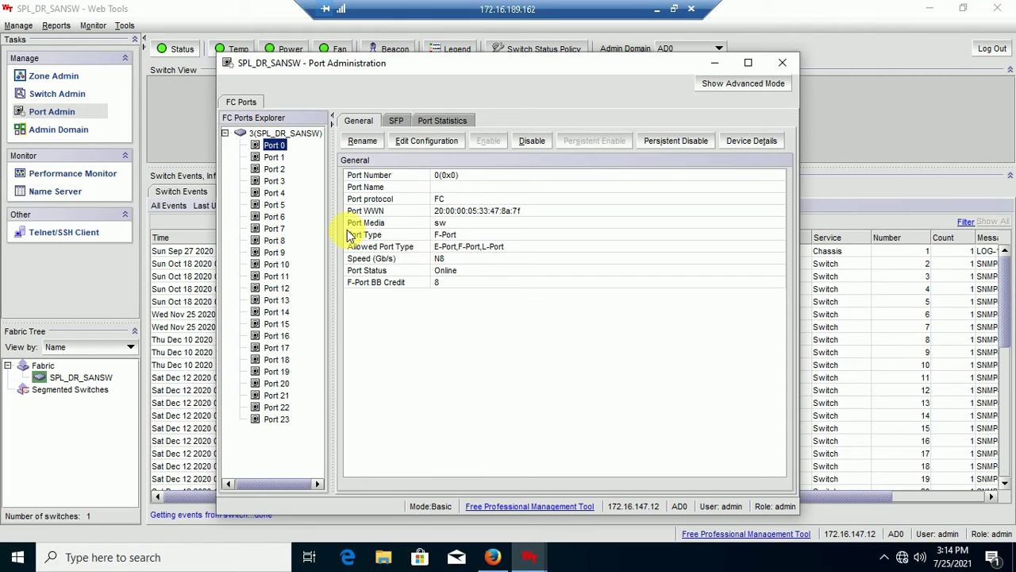
click(396, 122)
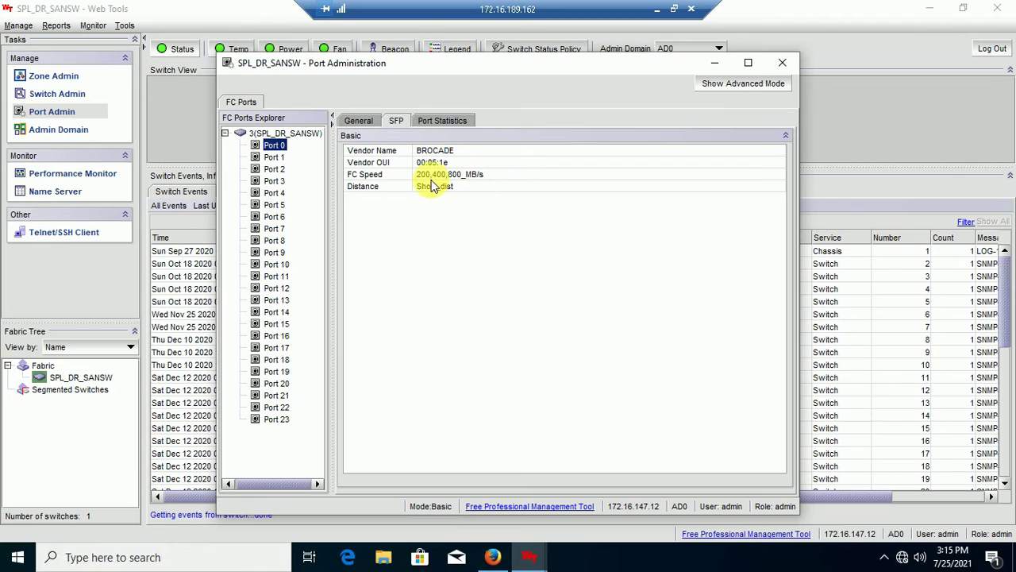
click(439, 126)
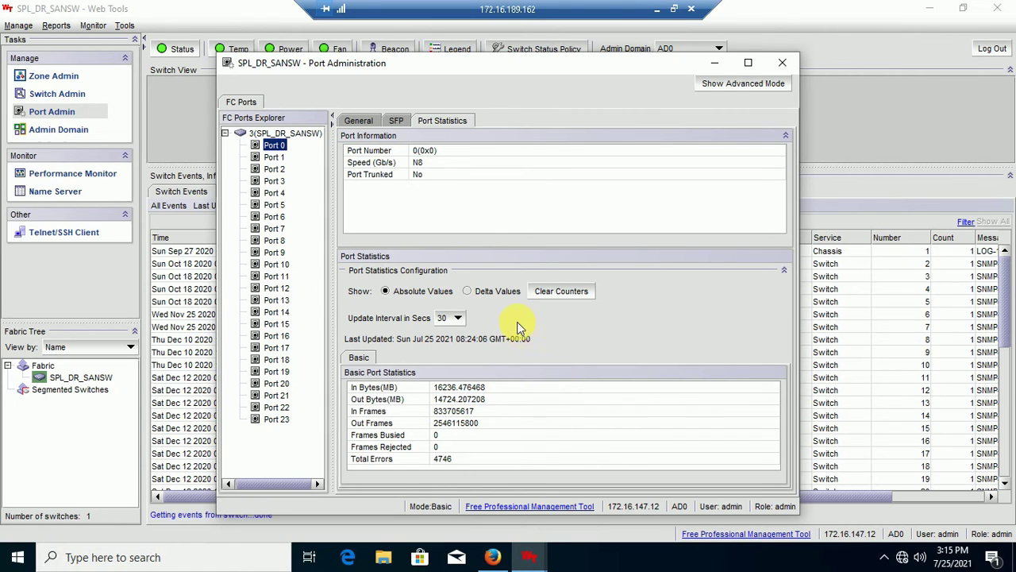
click(358, 120)
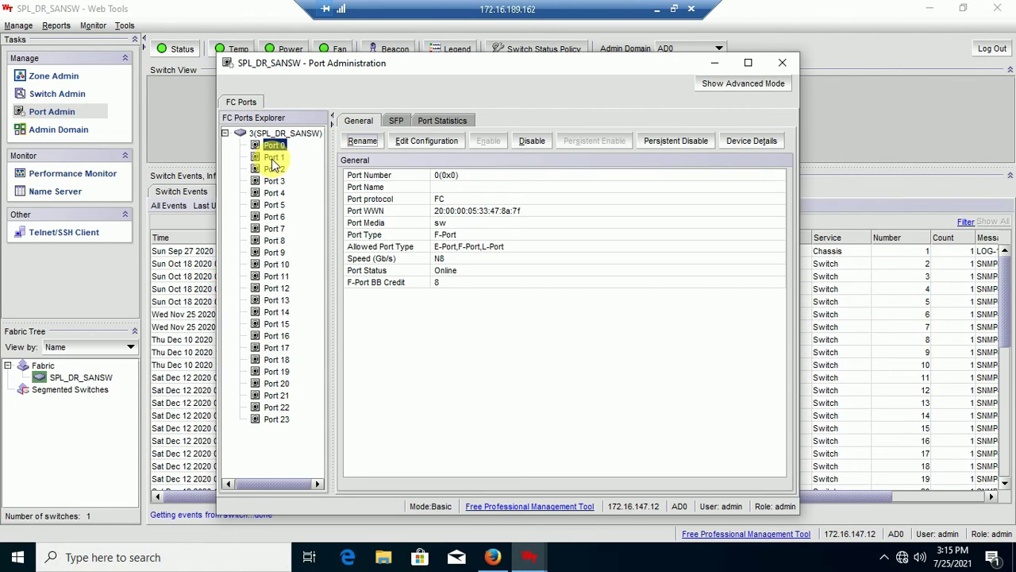
Examine the general details of ports 1, 16, 17 and 19, and close Port Administration
click(272, 158)
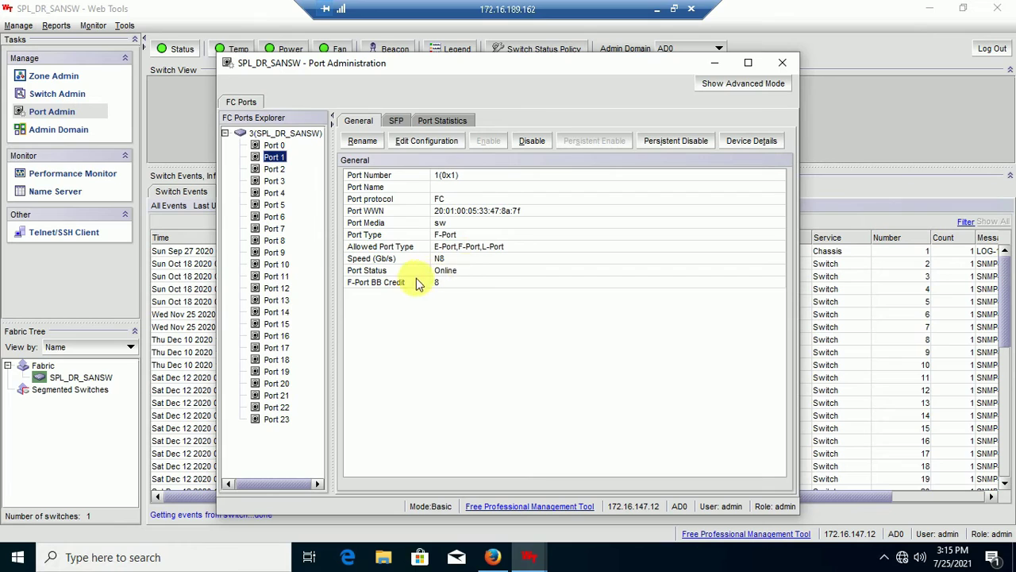
click(280, 335)
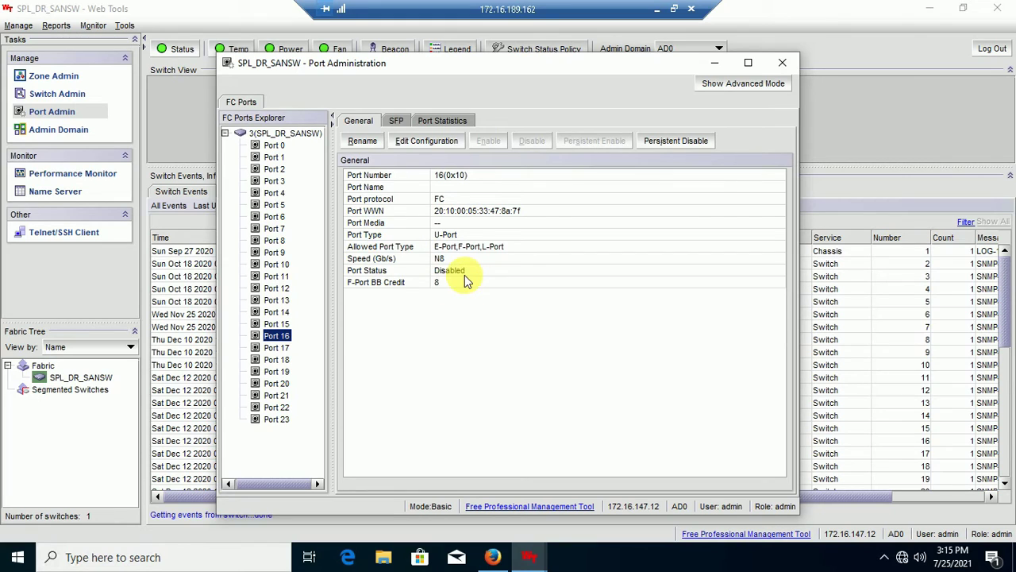
click(282, 348)
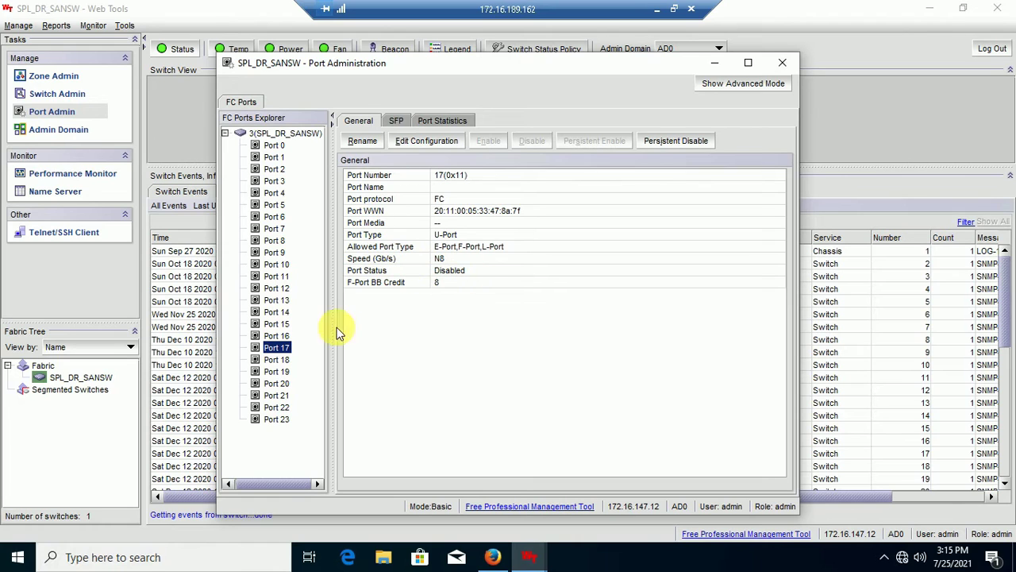
click(279, 371)
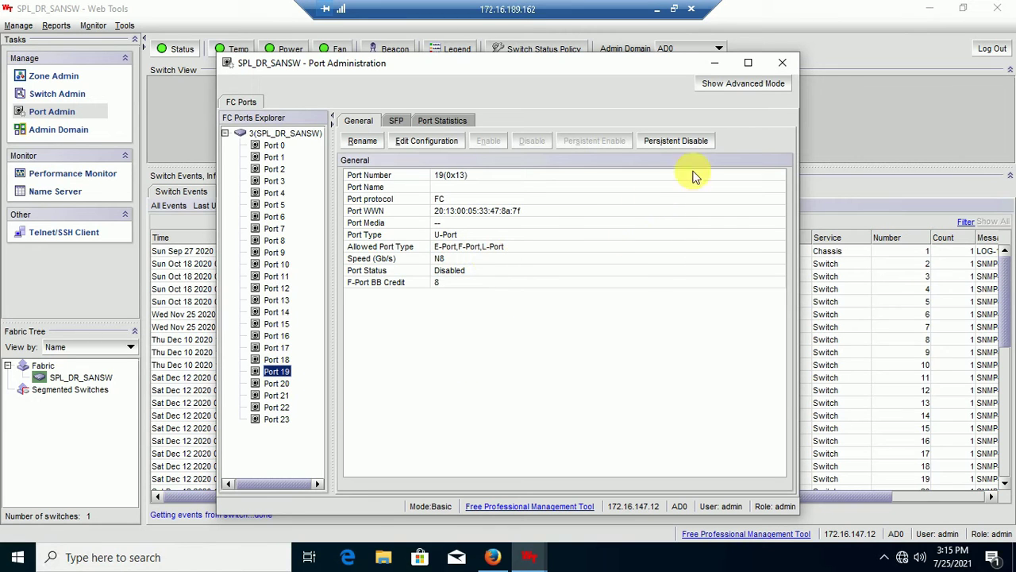
click(782, 62)
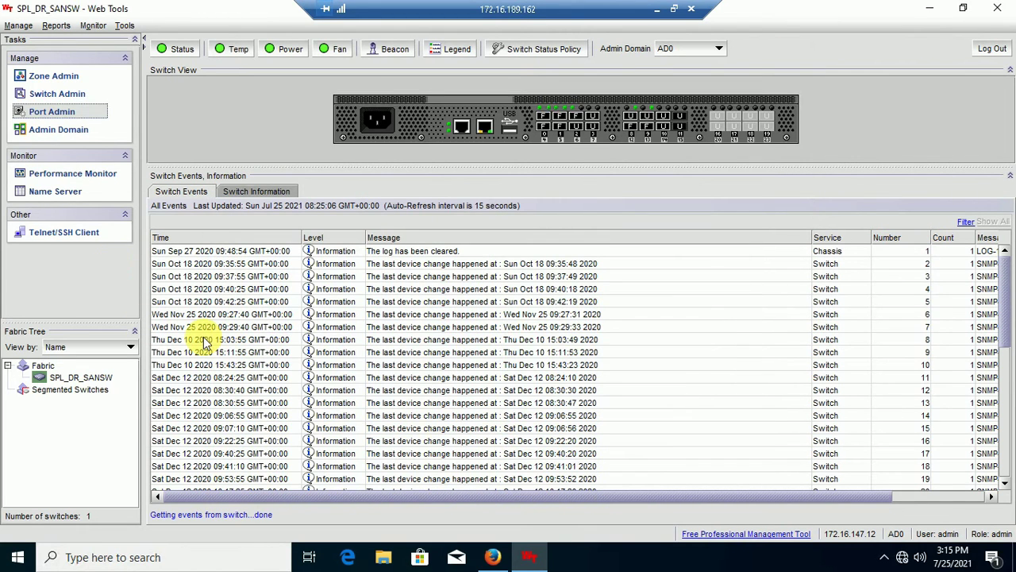
Review the switch, network, firmware download, license, user and trunking settings in Switch Administration, and close it
click(67, 95)
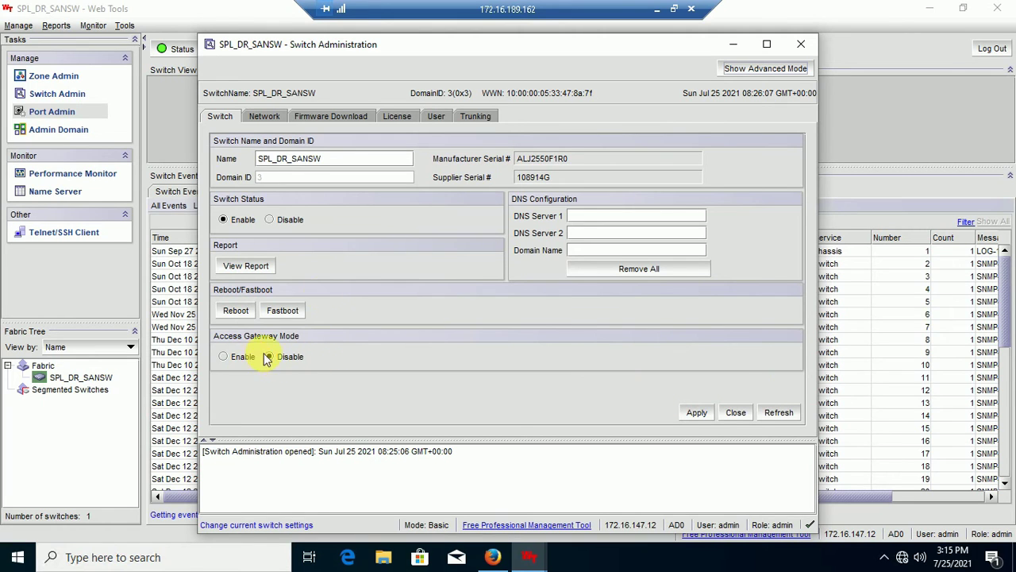
click(266, 116)
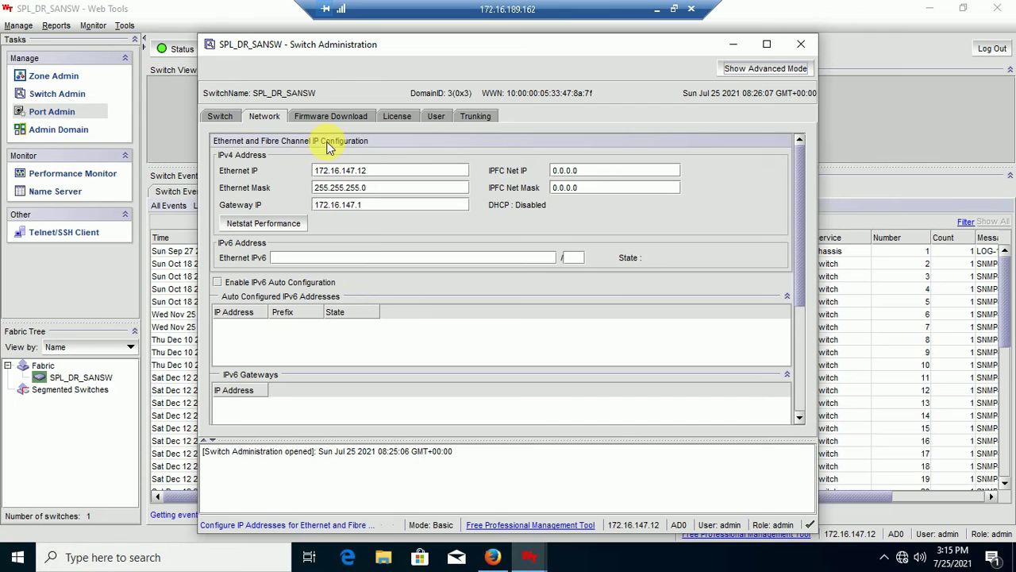
click(334, 115)
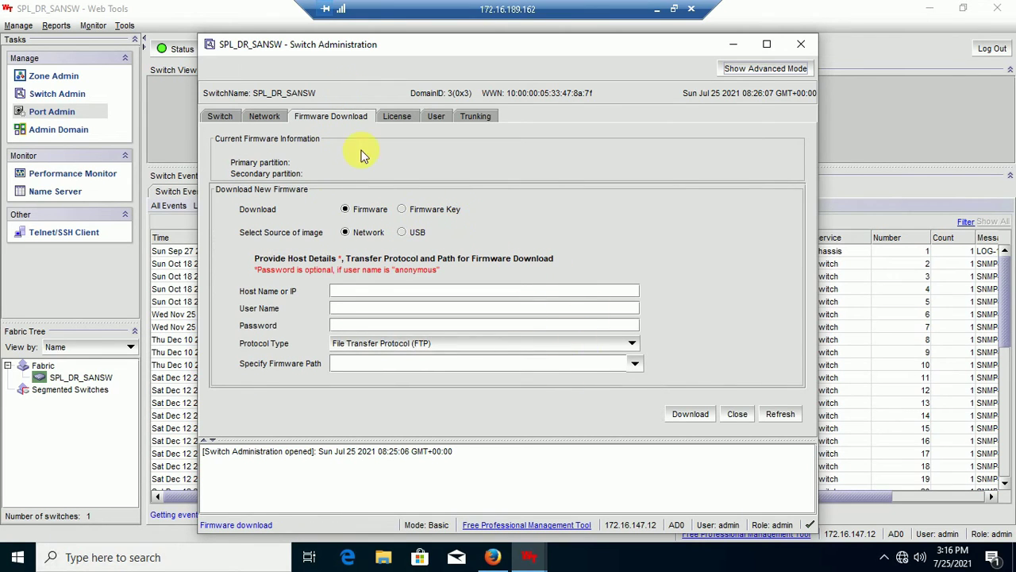
click(397, 116)
click(436, 117)
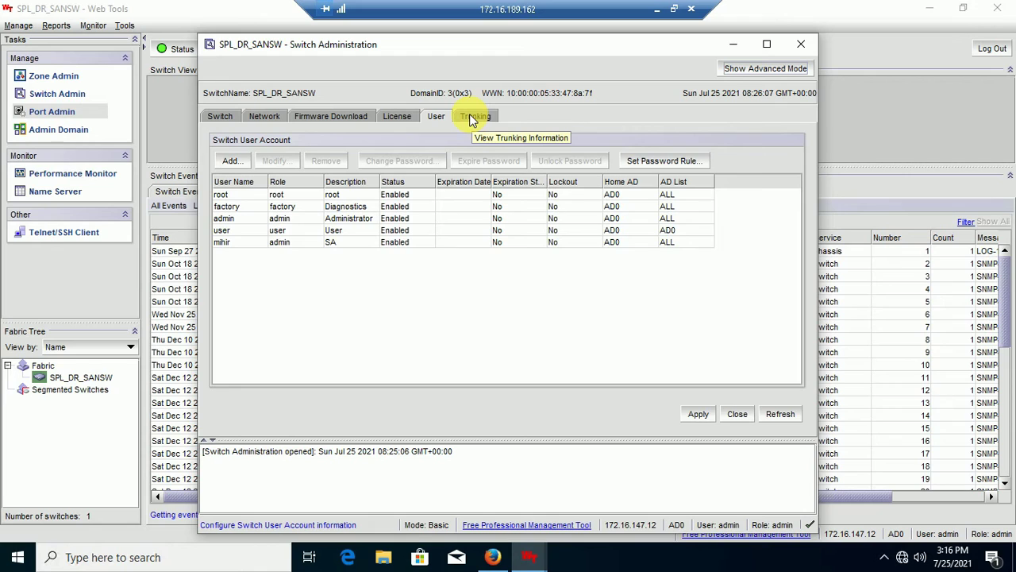
click(469, 116)
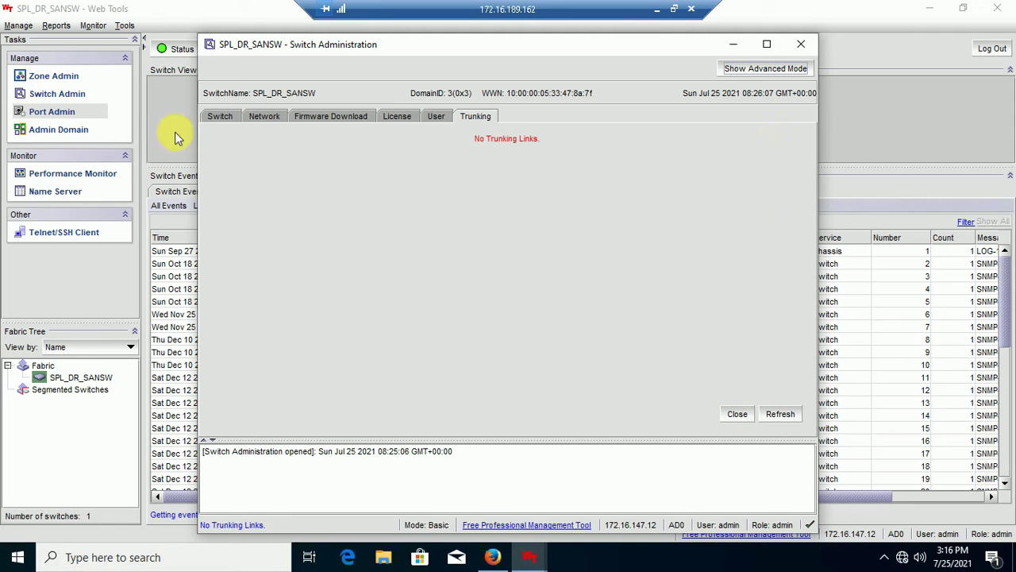
click(227, 115)
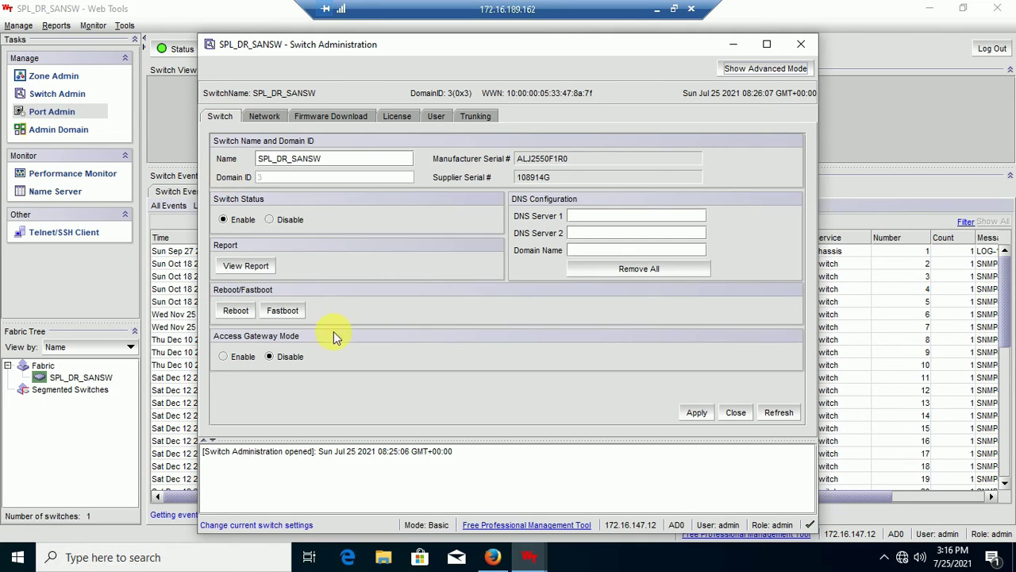
click(731, 413)
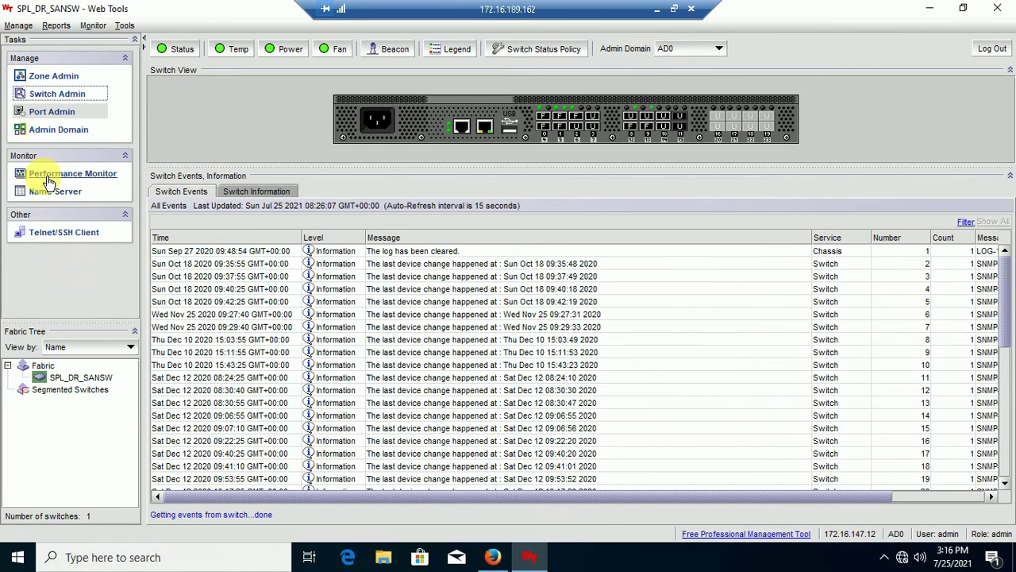
Open Zone Administration and examine the IBM and Brocade WWN devices available as alias members
click(64, 76)
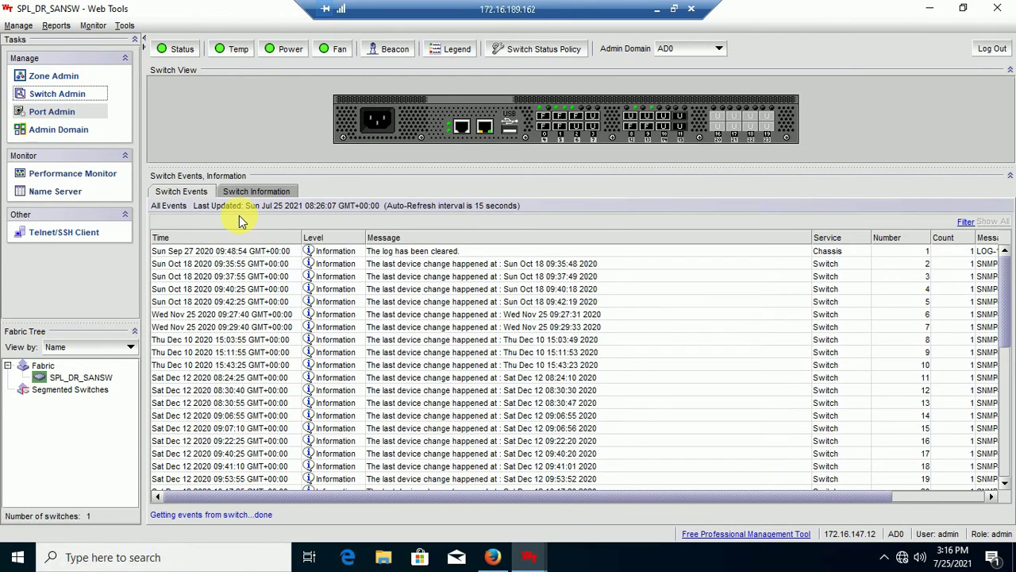
mouse_move(528, 556)
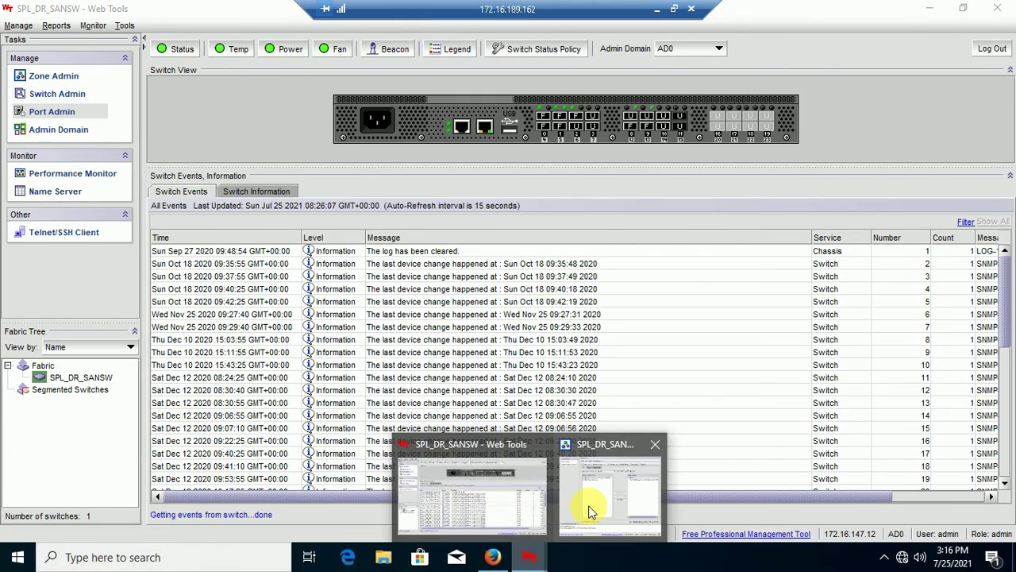
click(585, 511)
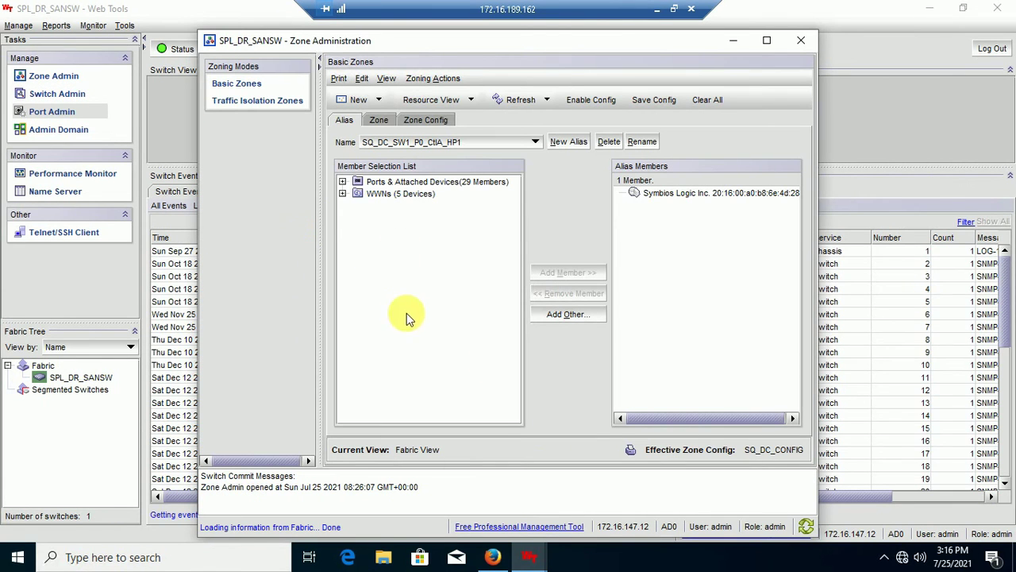
click(344, 195)
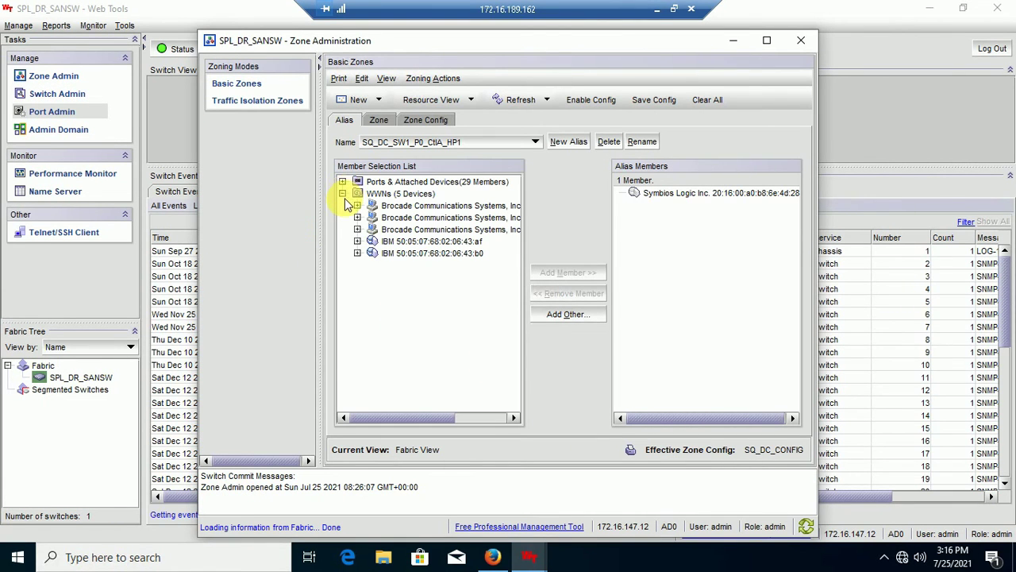
click(358, 252)
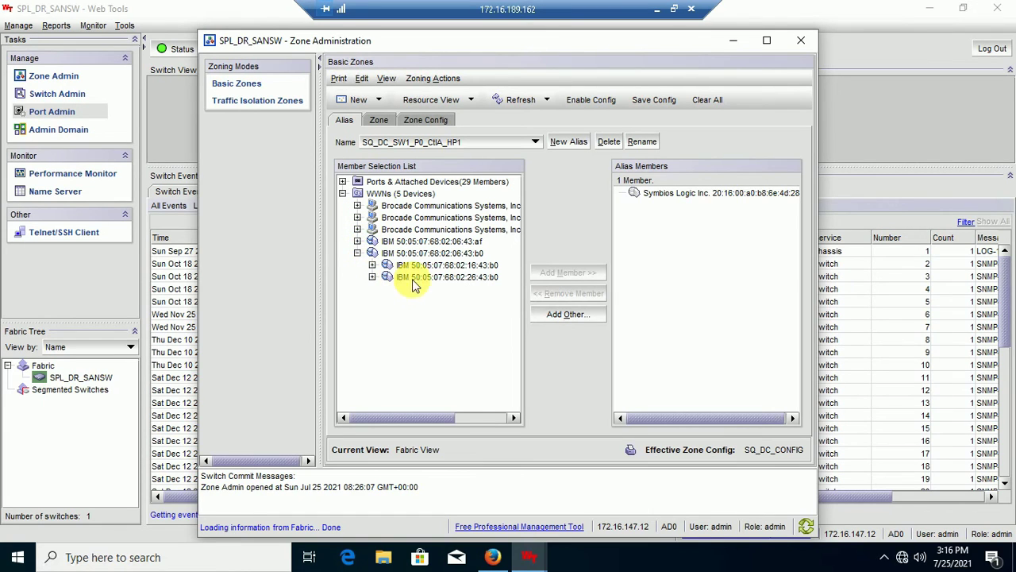
click(357, 241)
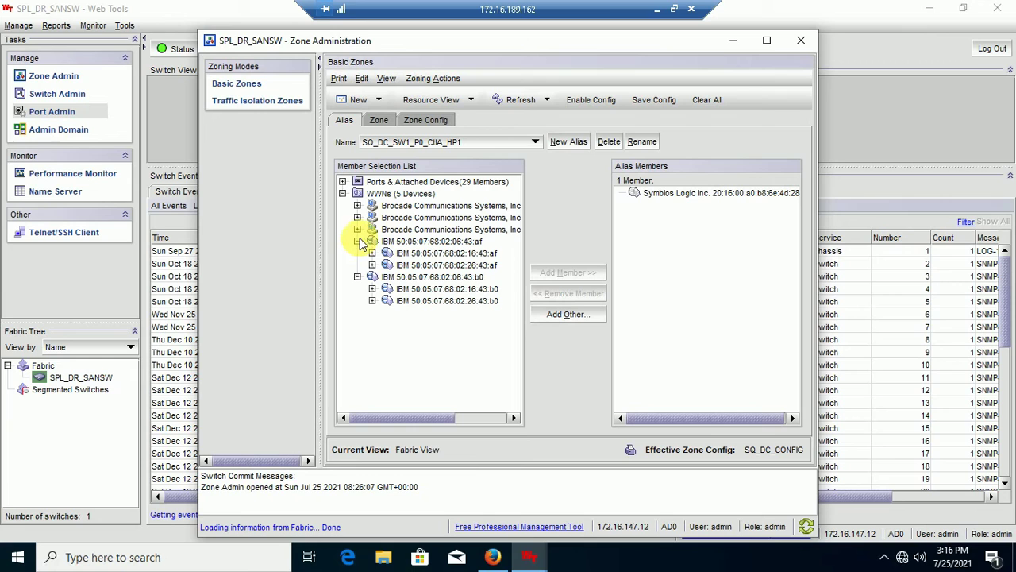
click(357, 229)
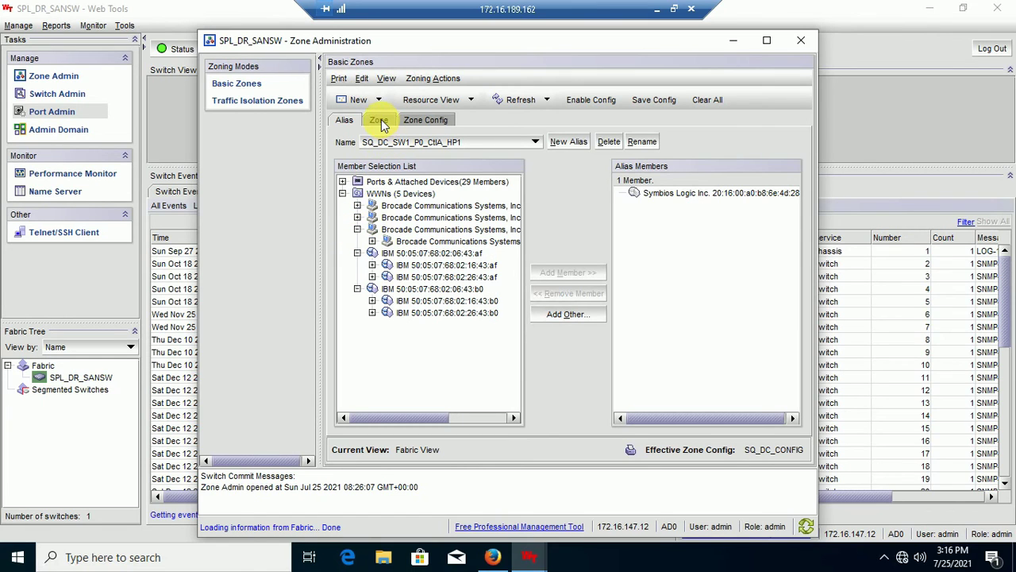
Review the aliases and WWN devices that can be added to the zone BL11_BIBOND2_HBA2_ZoneA
click(378, 120)
click(342, 204)
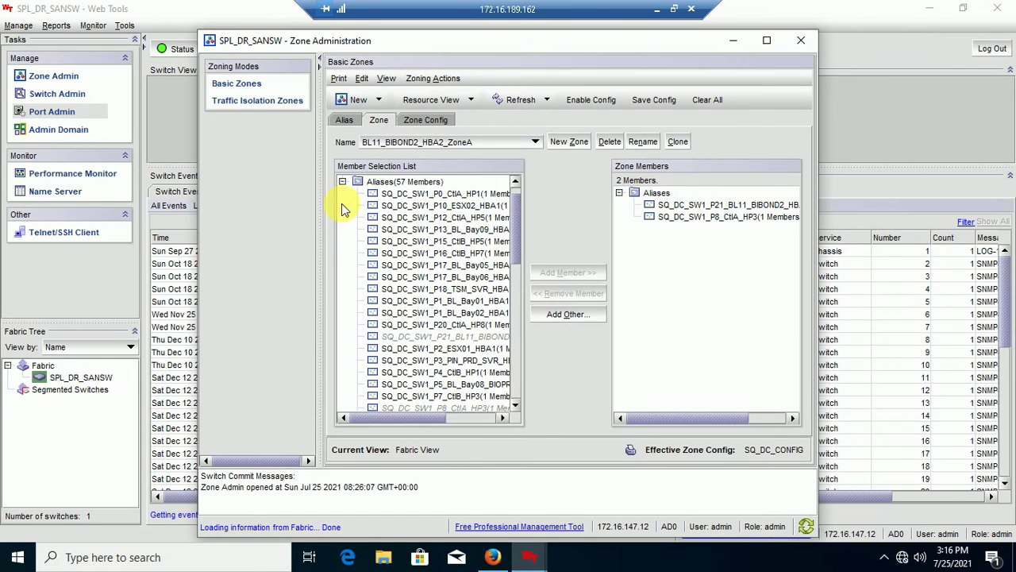
scroll(396, 287, down, 12)
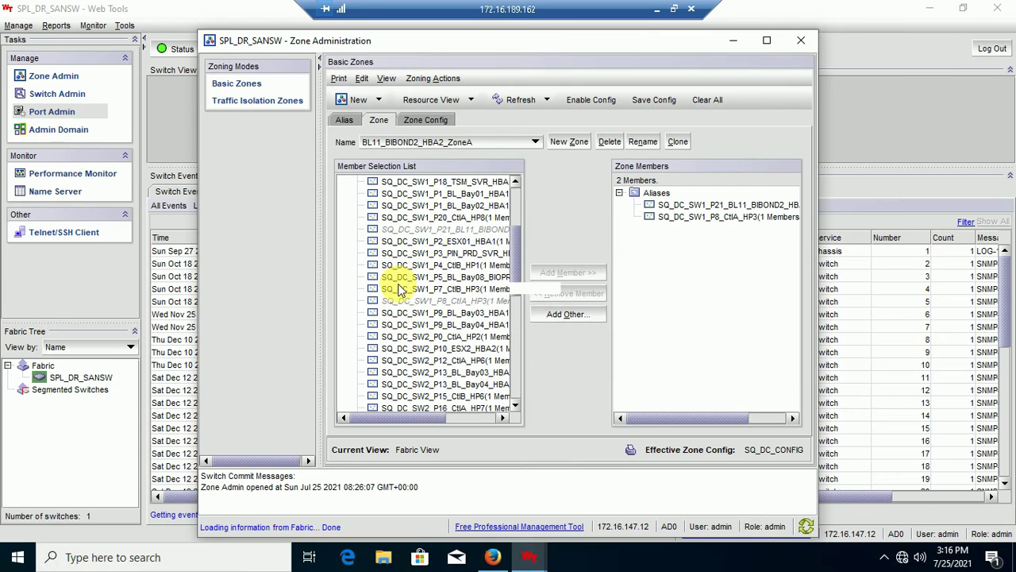
scroll(397, 287, up, 12)
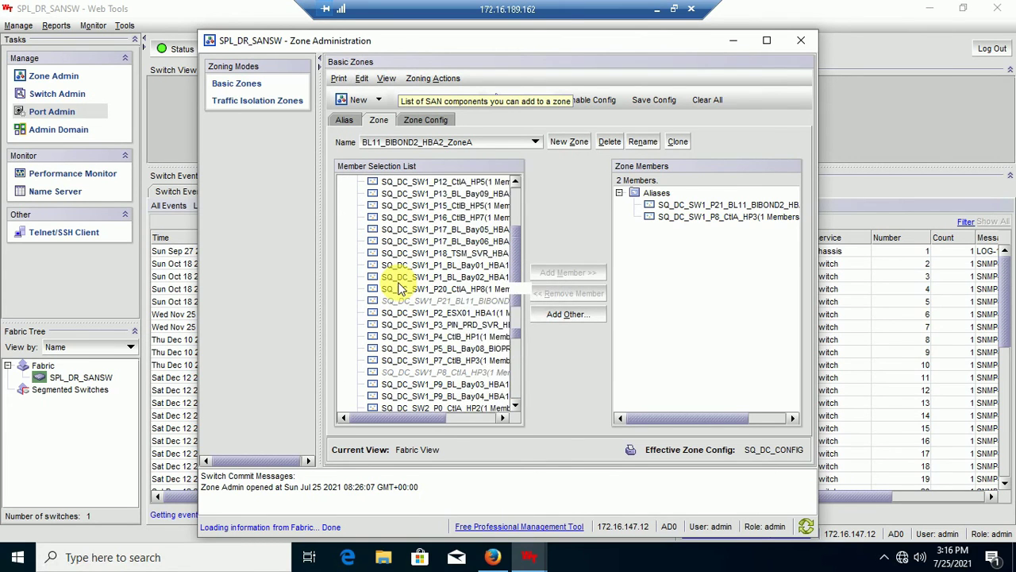
click(342, 195)
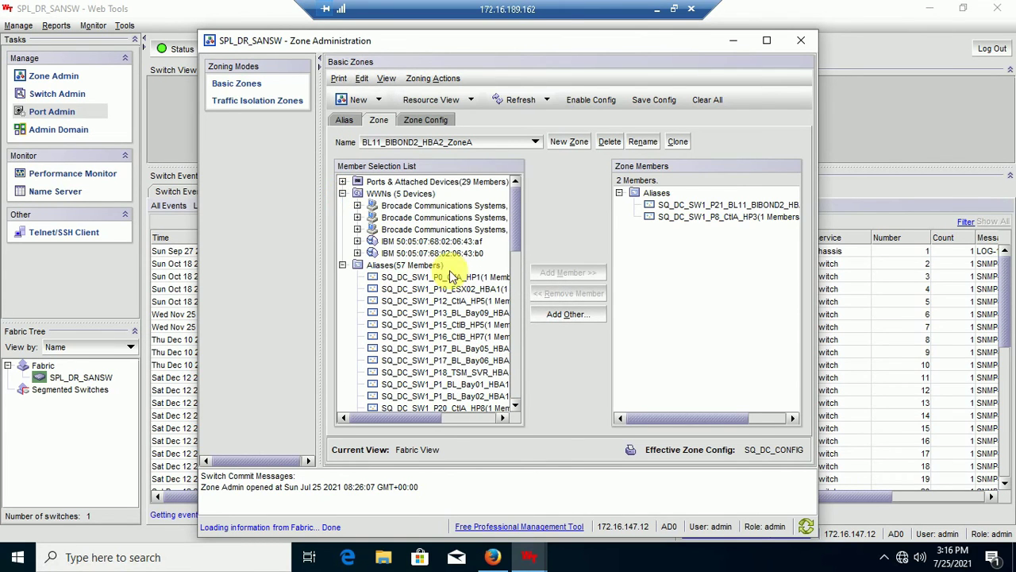
Examine the SPL_DR_SANSW port list available for zoning, checking ports 18, 13, 5 and 0
click(342, 182)
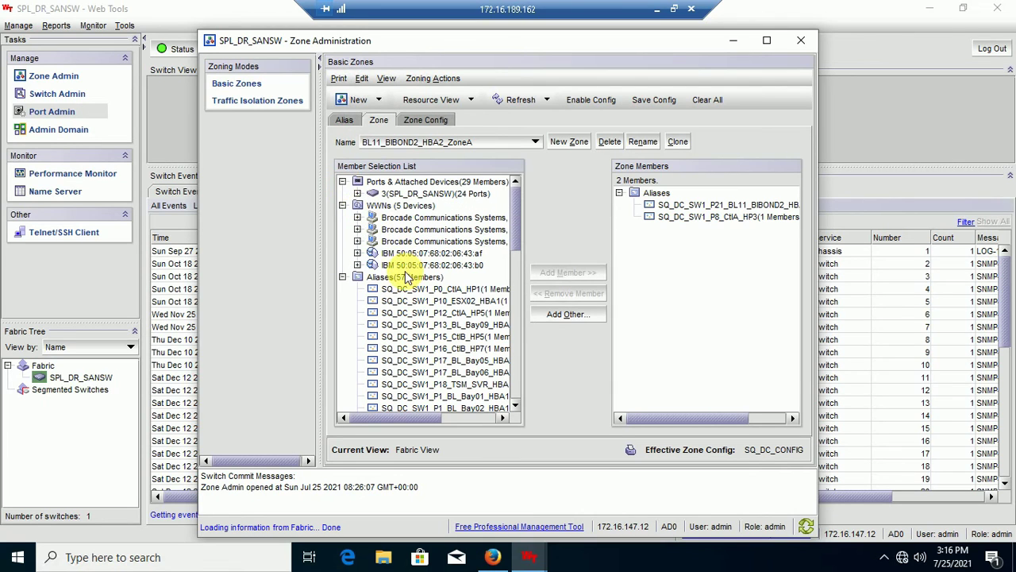
click(357, 194)
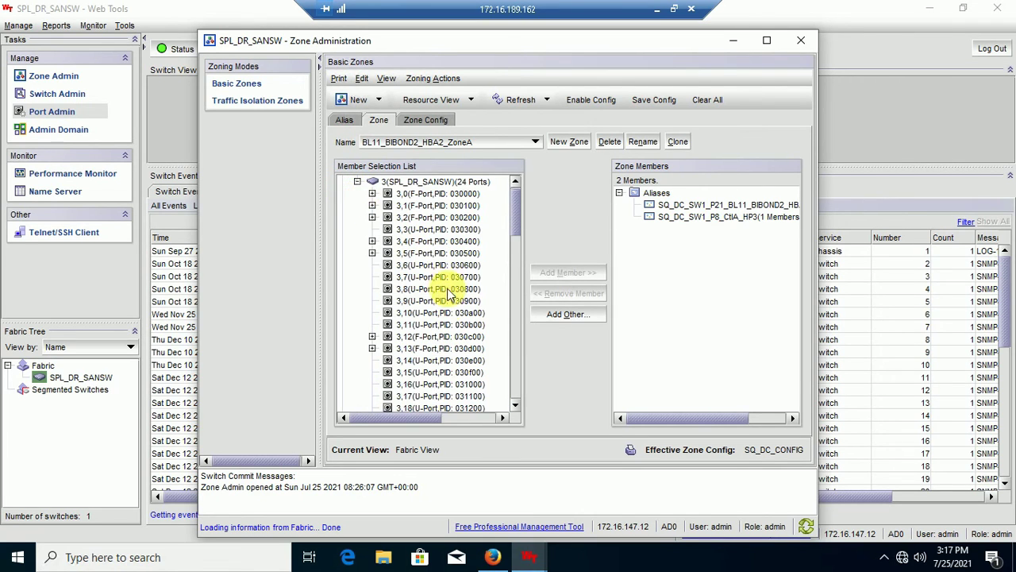
scroll(447, 316, down, 3)
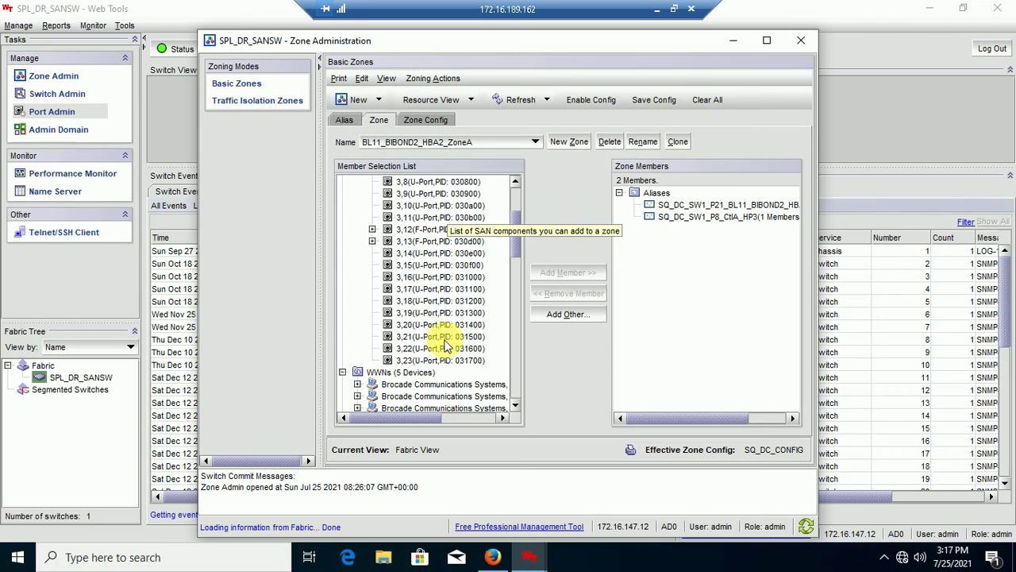
click(388, 300)
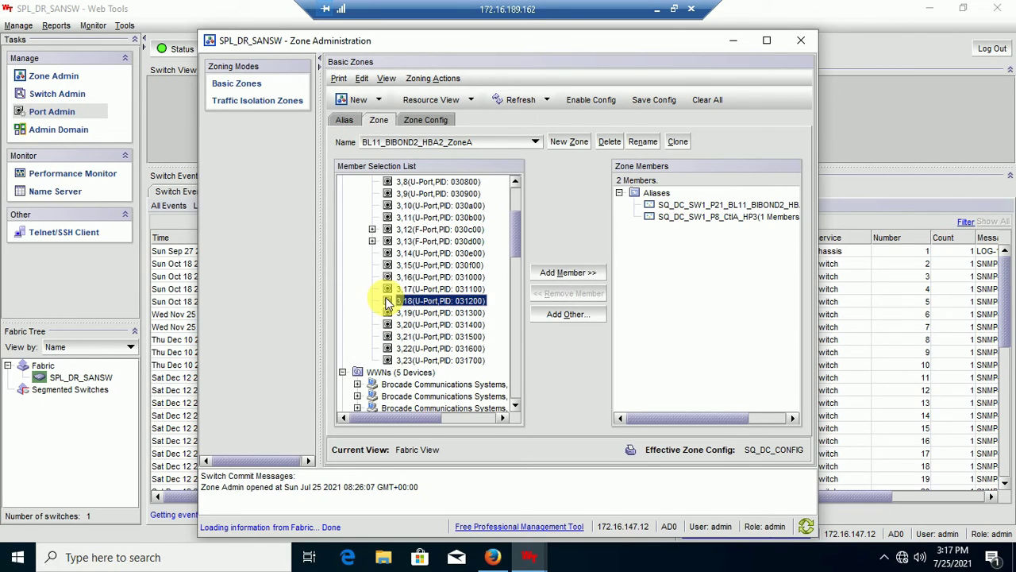
click(372, 240)
click(372, 241)
scroll(415, 329, up, 3)
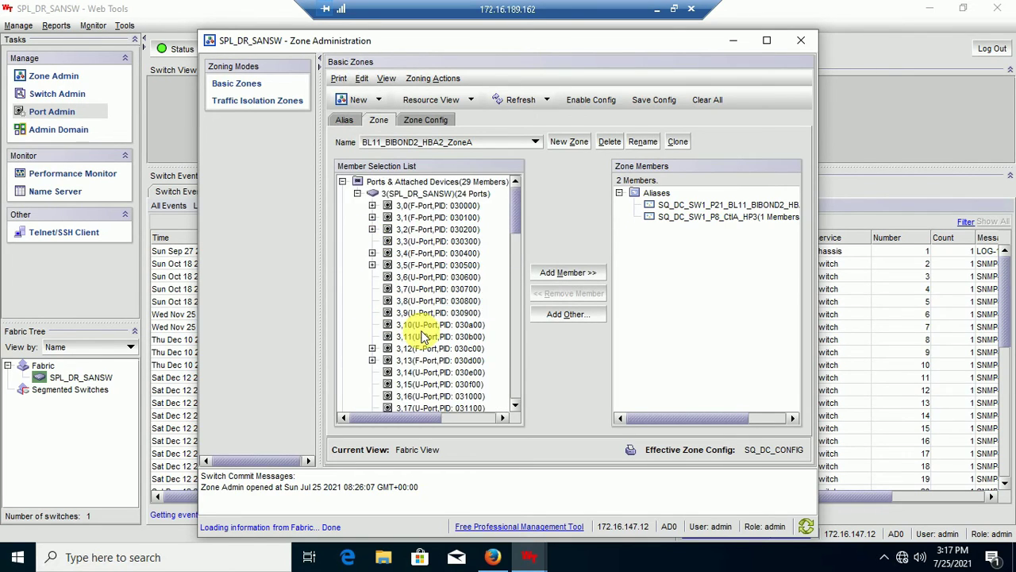
click(371, 265)
click(372, 265)
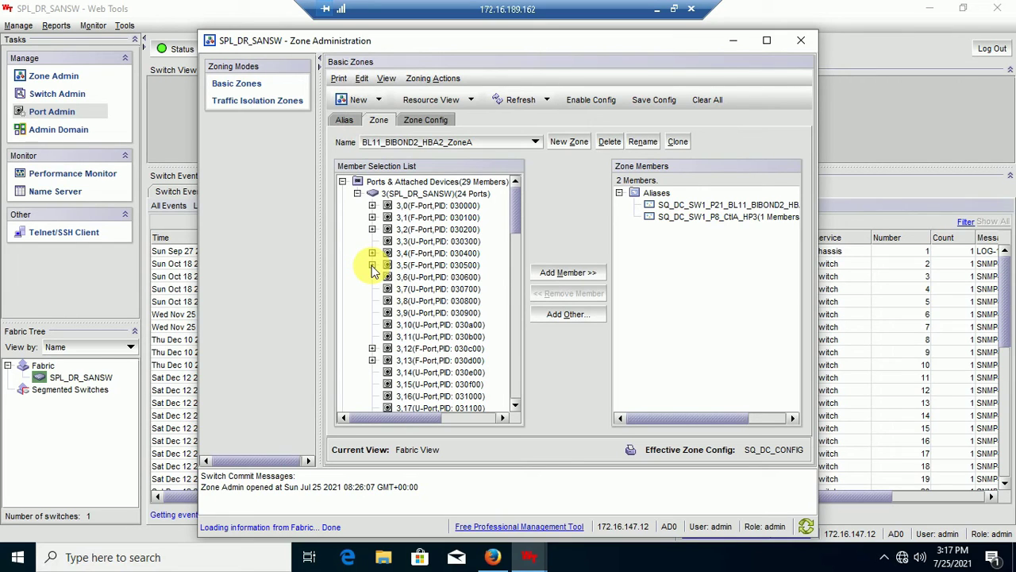
click(372, 205)
click(371, 207)
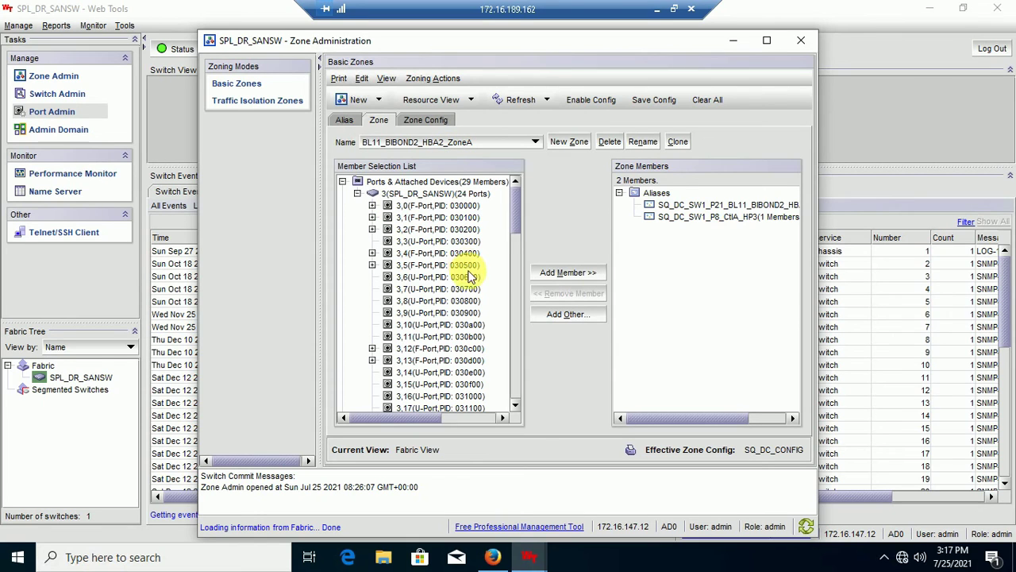
Examine the Brocade device entries attached to ports 0 and 1 down to their lowest level, and collapse port 1
click(371, 206)
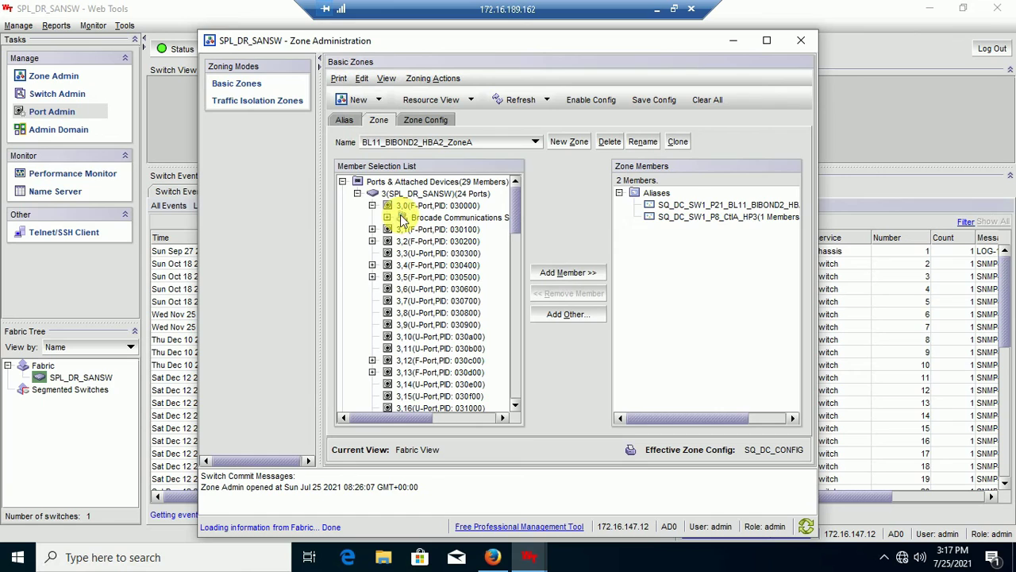
click(387, 218)
click(402, 229)
click(460, 241)
drag(404, 422, 381, 403)
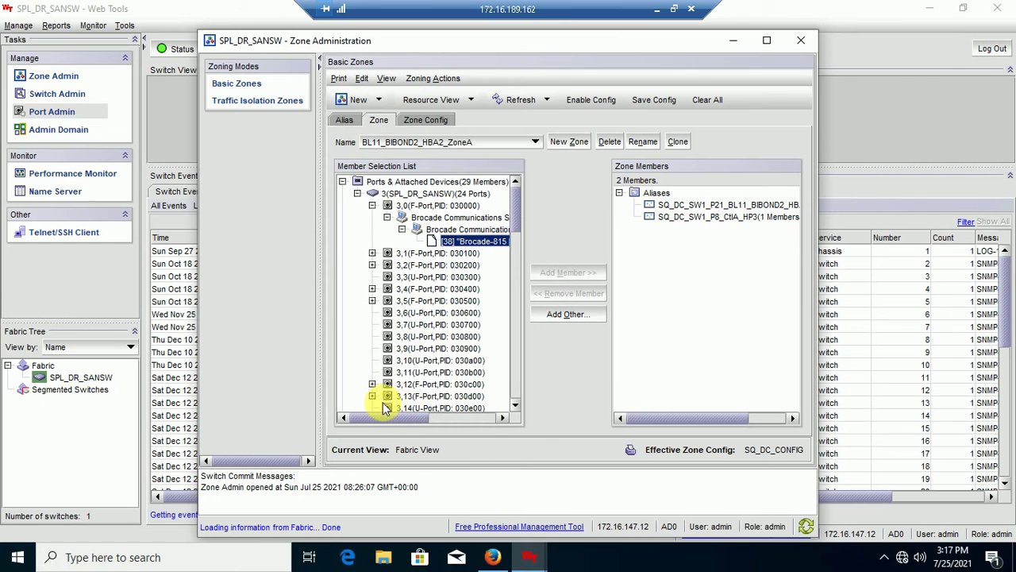
click(371, 253)
click(387, 265)
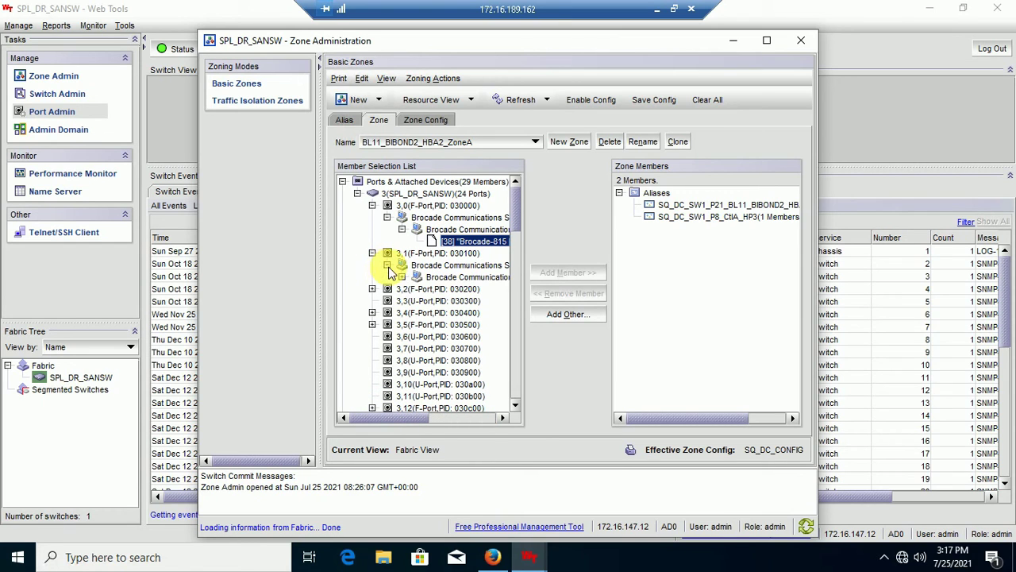
click(402, 277)
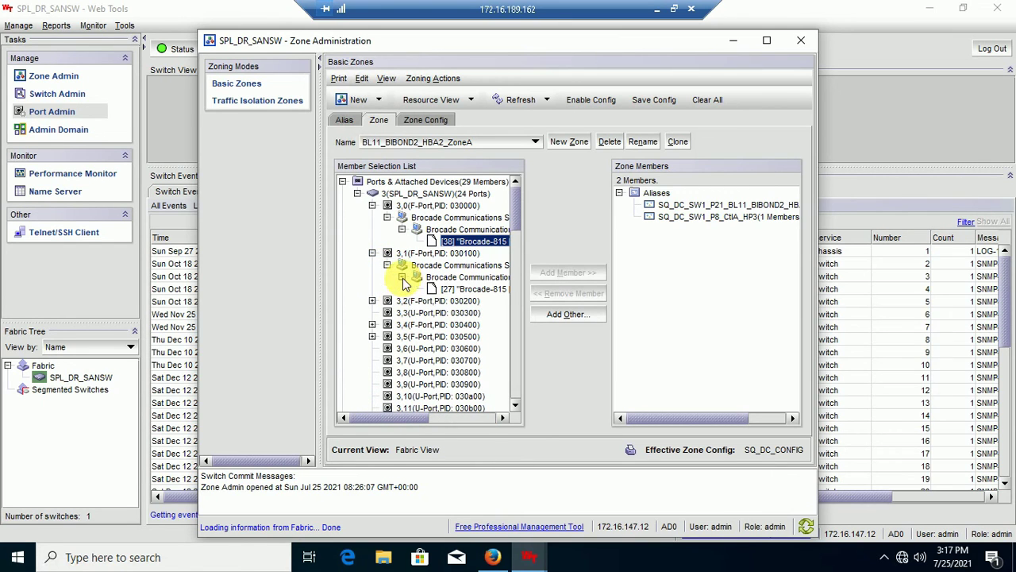
mouse_move(400, 419)
mouse_down()
mouse_move(500, 428)
mouse_move(393, 413)
mouse_up()
click(464, 293)
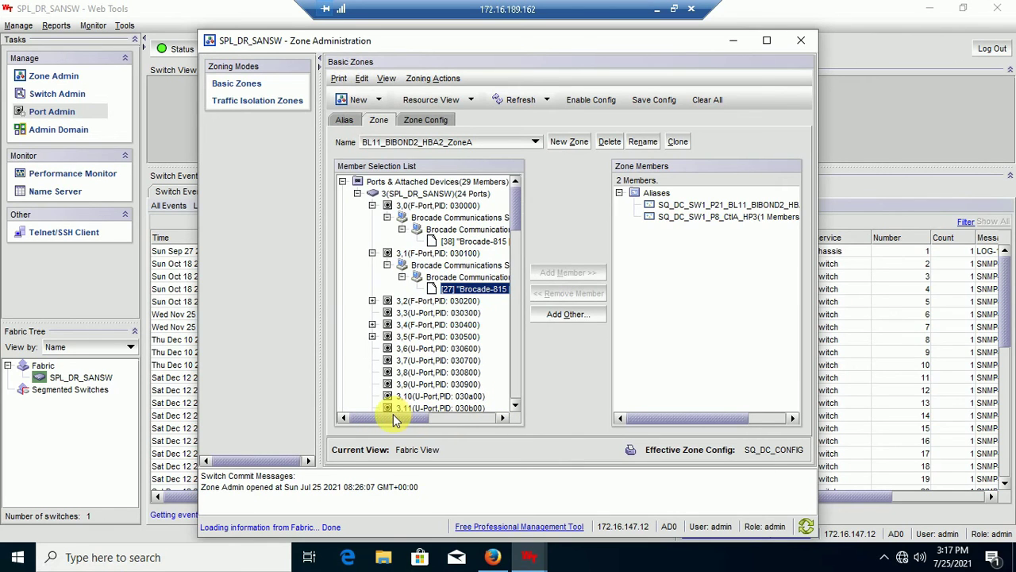
click(373, 251)
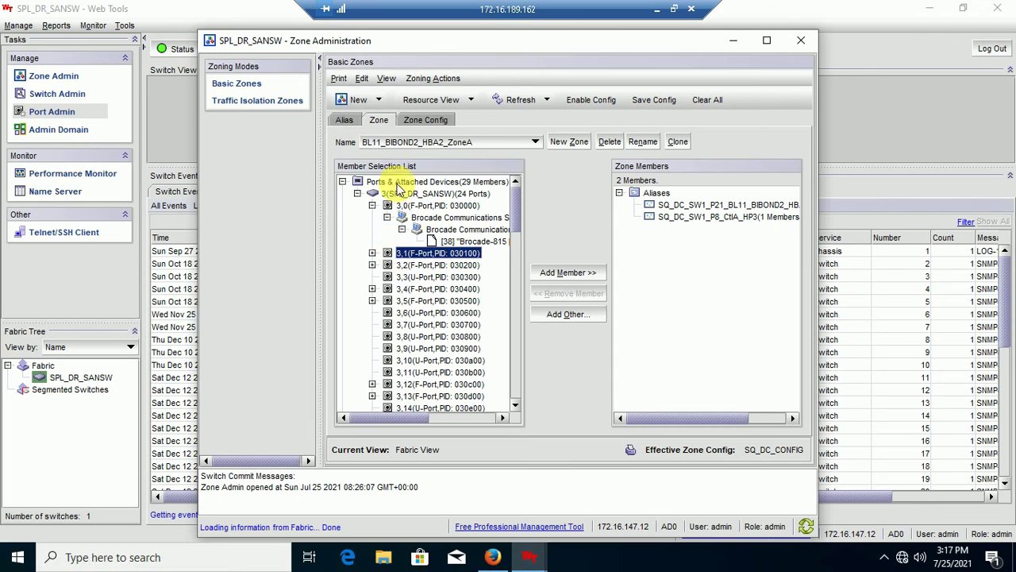
Review the zones available for the SQ_DC_CONFIG zone configuration and select SQ_DR_EPDR_STG_CTLA_P1
click(431, 119)
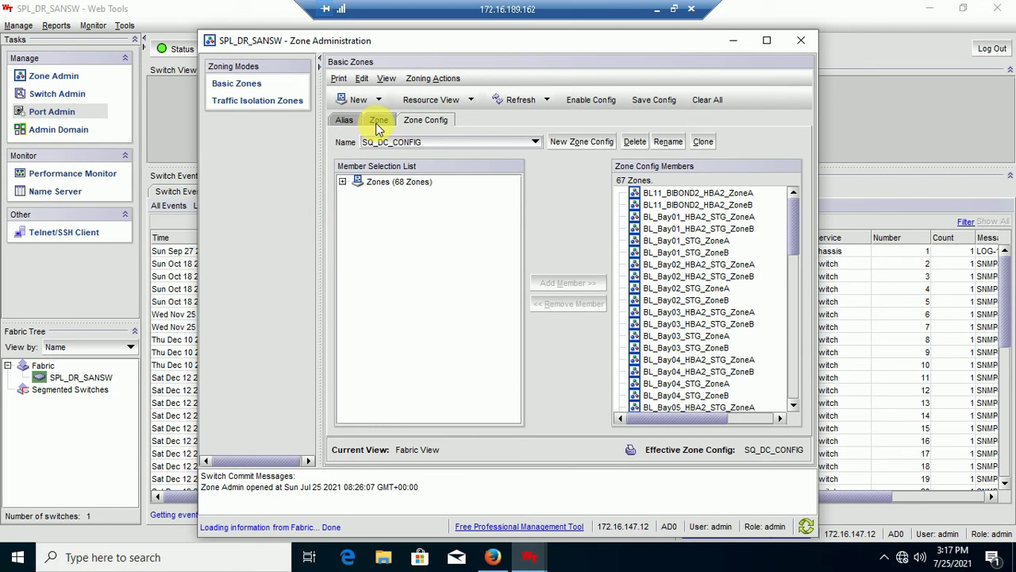
click(341, 182)
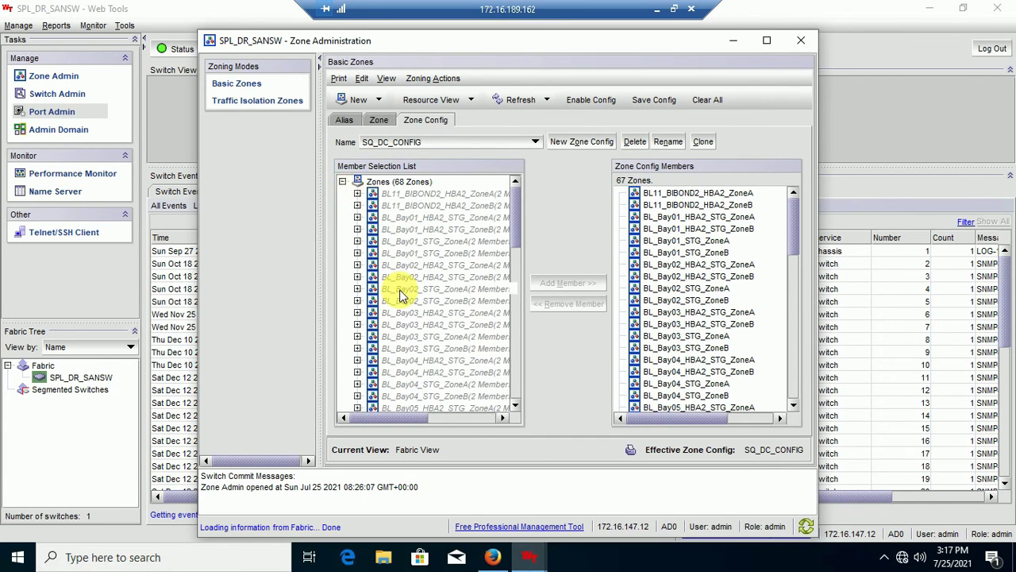
scroll(401, 262, down, 10)
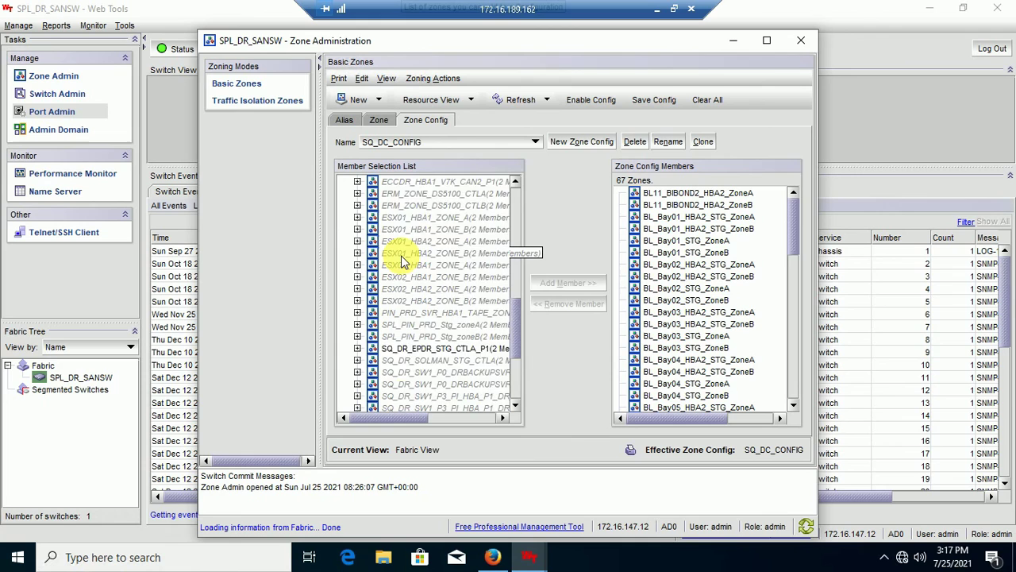
scroll(402, 262, down, 3)
click(456, 242)
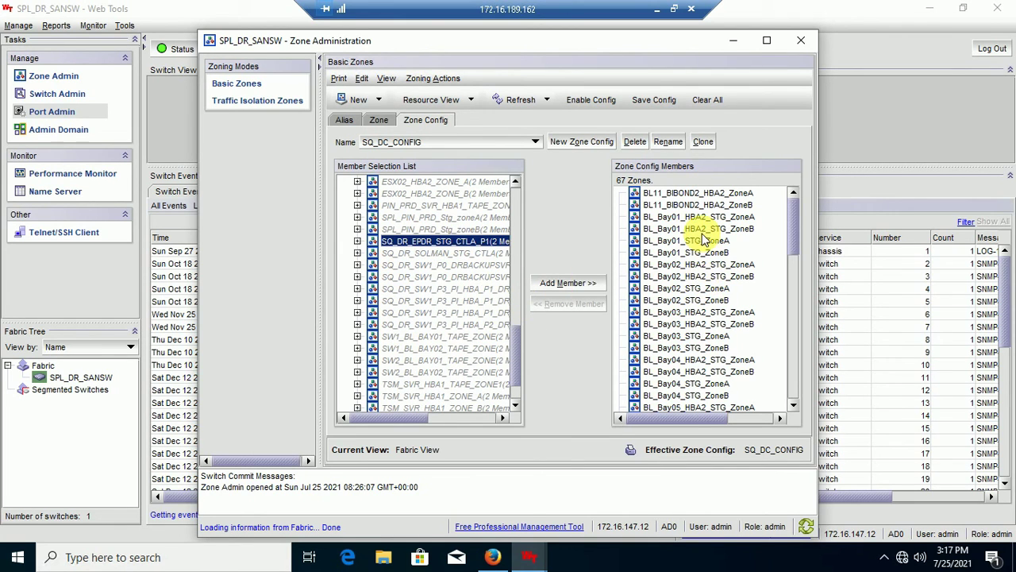
Review the member zones of SQ_DC_CONFIG and select SW2_BL_BAY02_TAPE_ZONE to check its removal option
scroll(717, 272, down, 2)
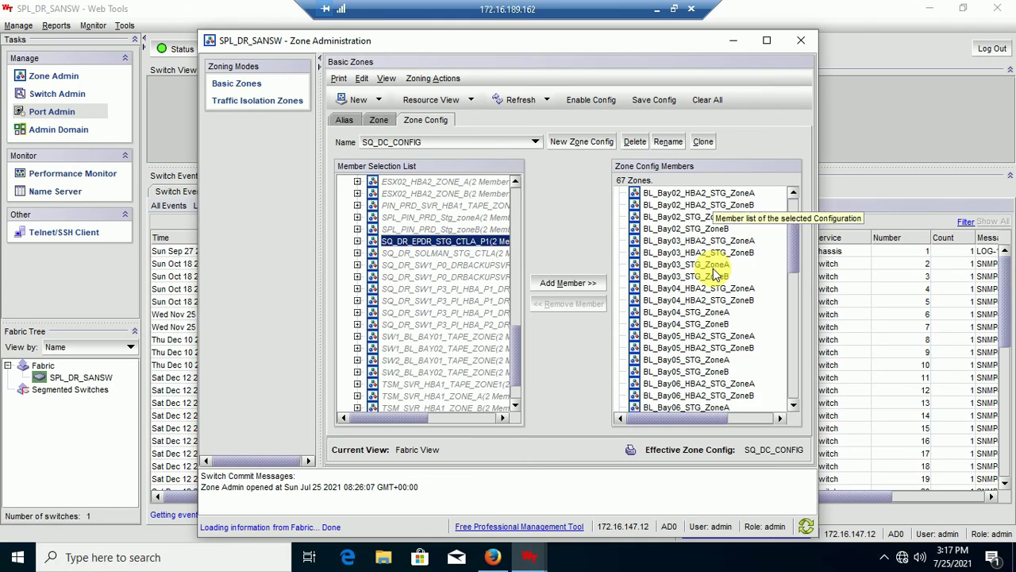
scroll(699, 270, down, 10)
scroll(703, 278, down, 2)
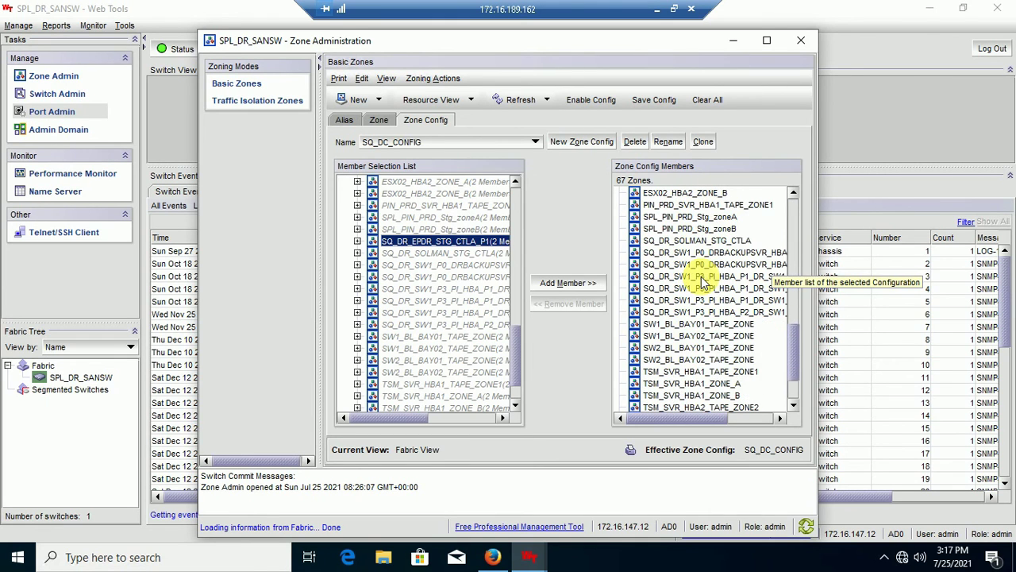
click(711, 360)
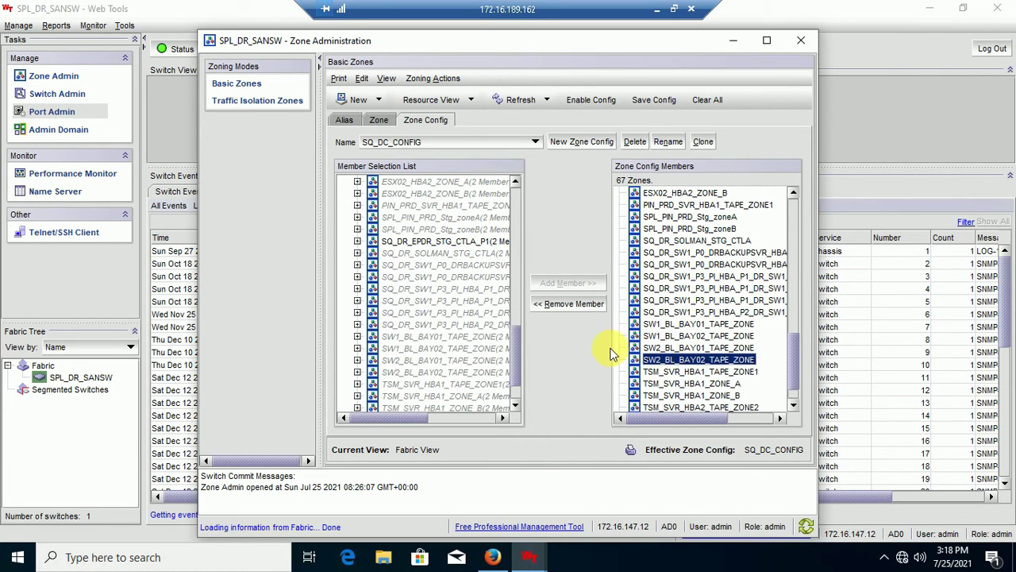
click(569, 304)
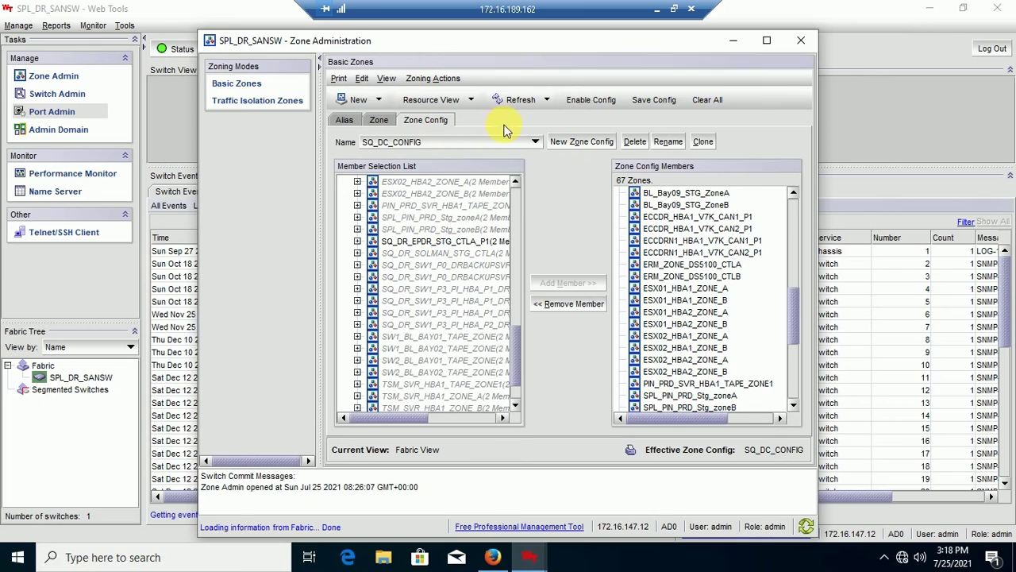
View the dialog for creating a new zone config, cancel it, and exit Zone Administration with the exit confirmed
click(568, 147)
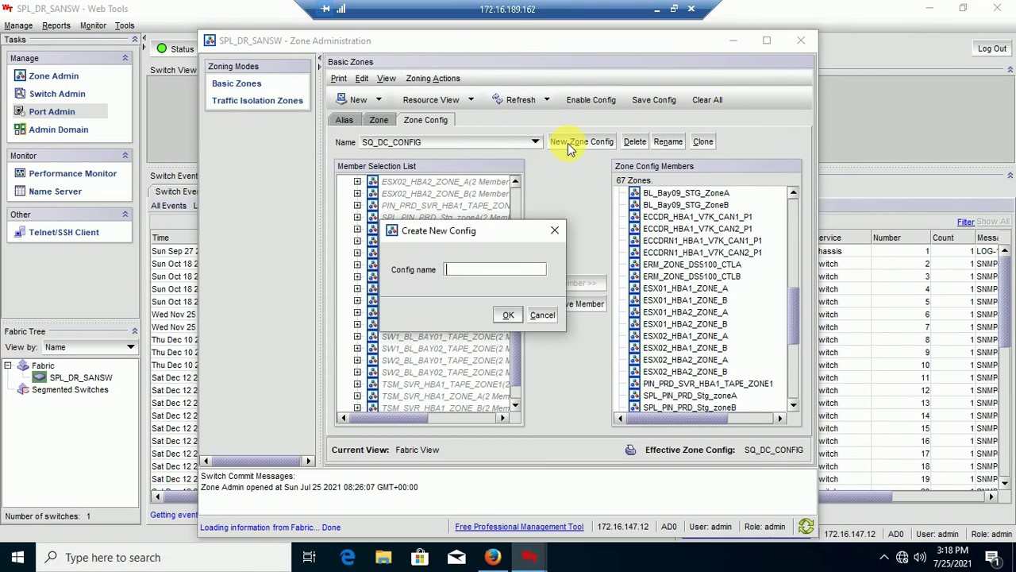
click(543, 316)
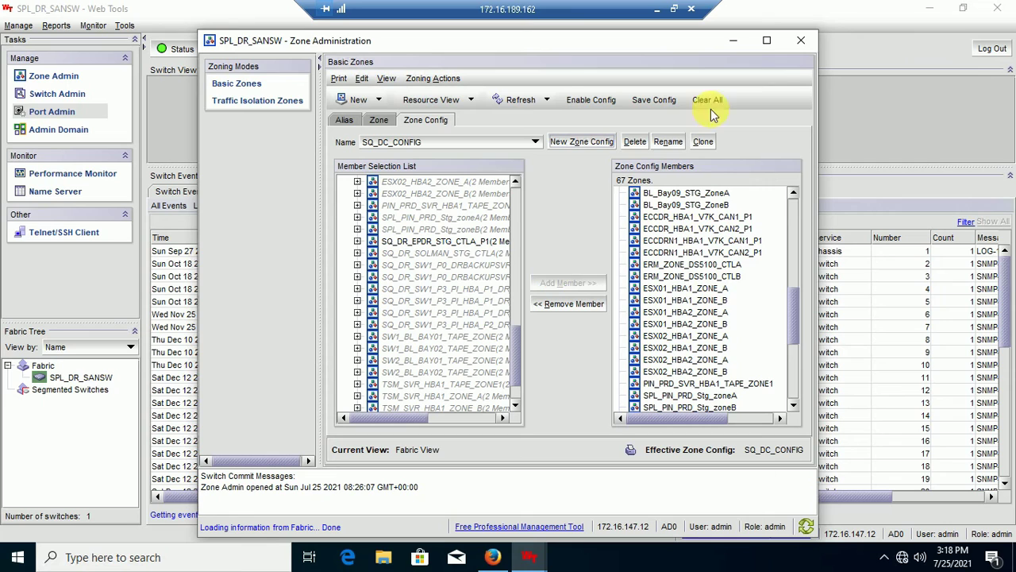
click(798, 41)
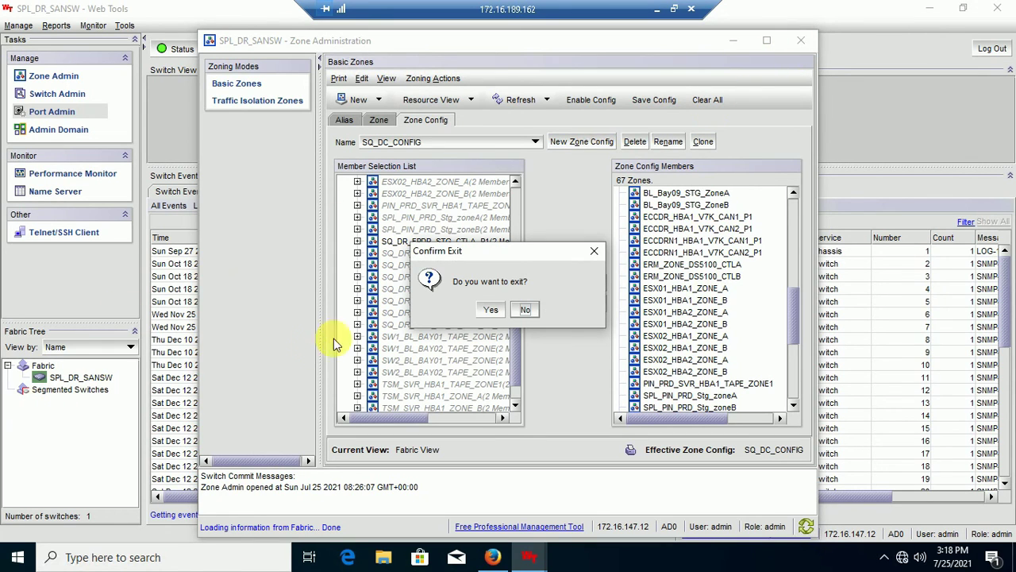
click(487, 311)
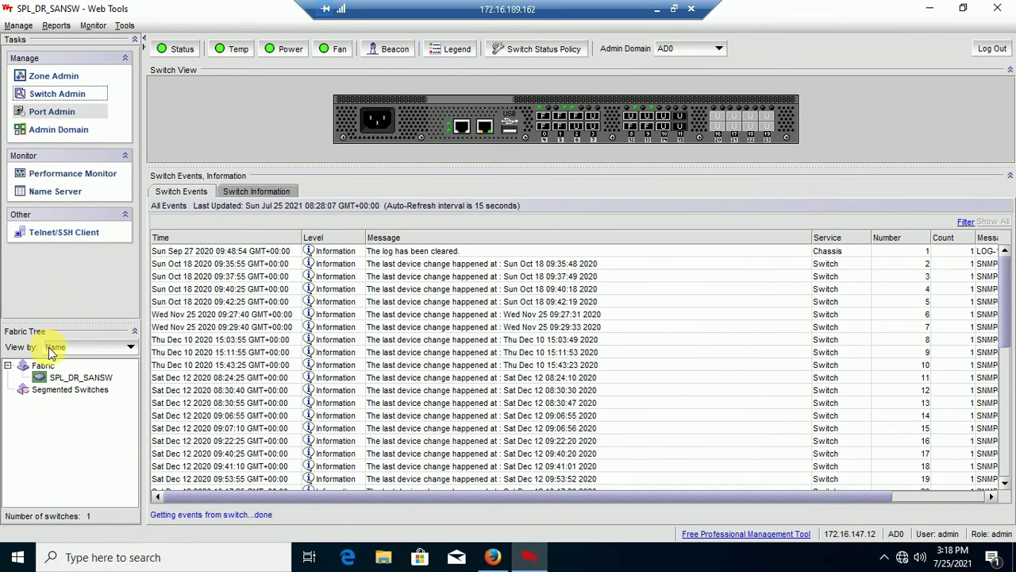
Review the Switch Throughput Utilization graph in Performance Monitor and the device columns in Name Server, closing each window
click(88, 173)
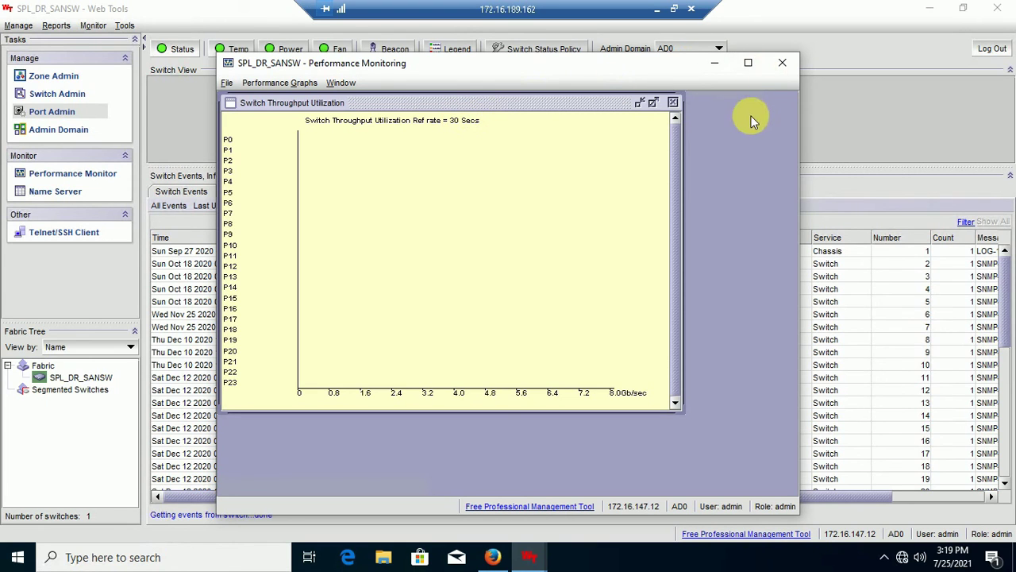
click(786, 70)
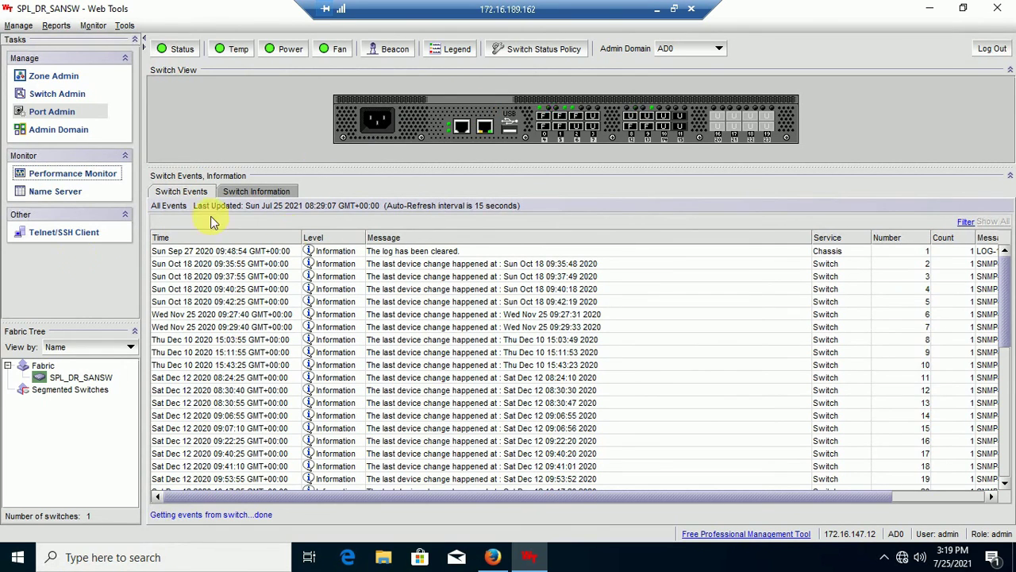
click(68, 193)
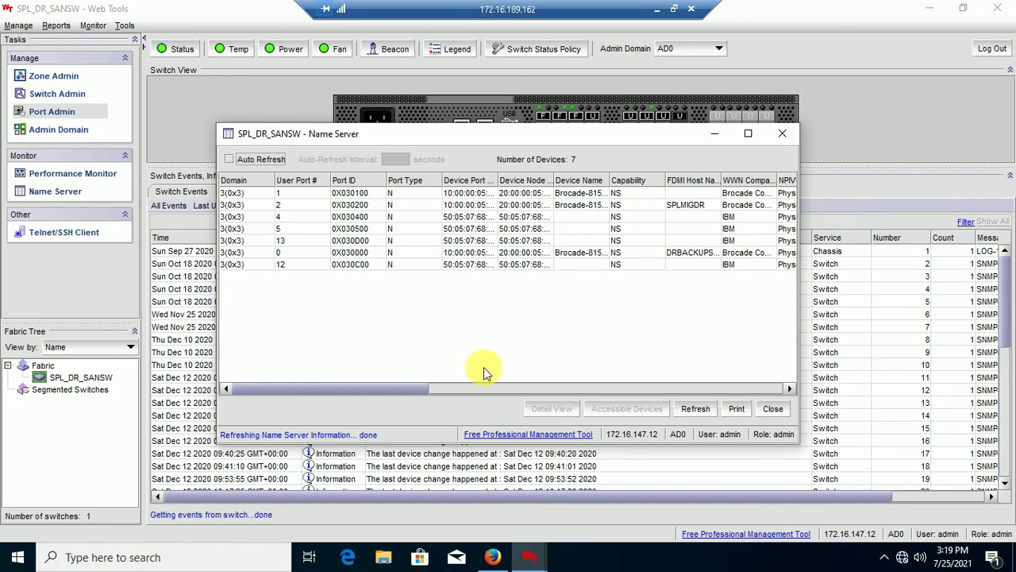
drag(360, 390, 386, 390)
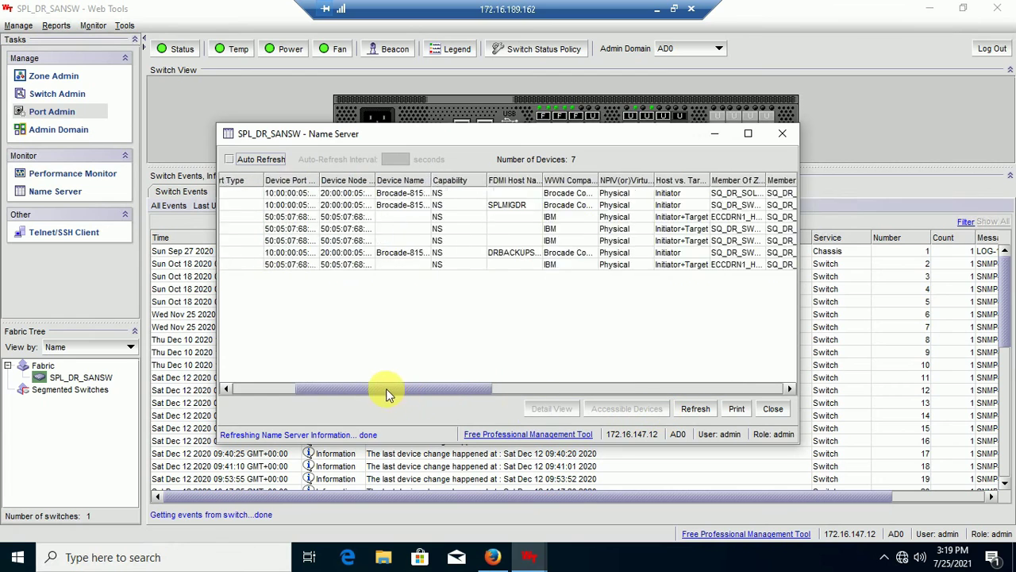
click(785, 135)
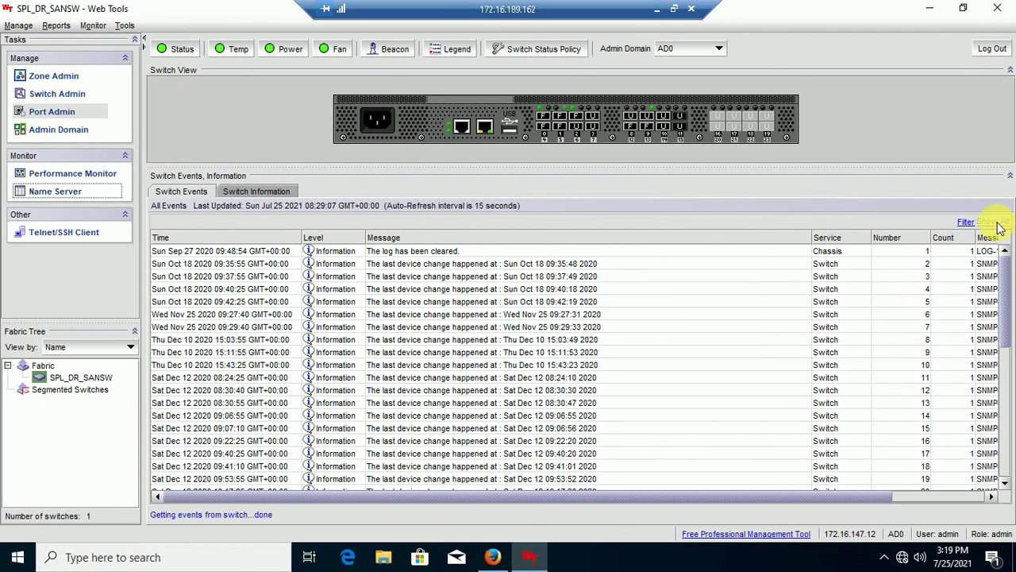
Log out of the SPL_DR_SANSW Web Tools session, confirm it, and close the Firefox browser
click(993, 49)
click(485, 295)
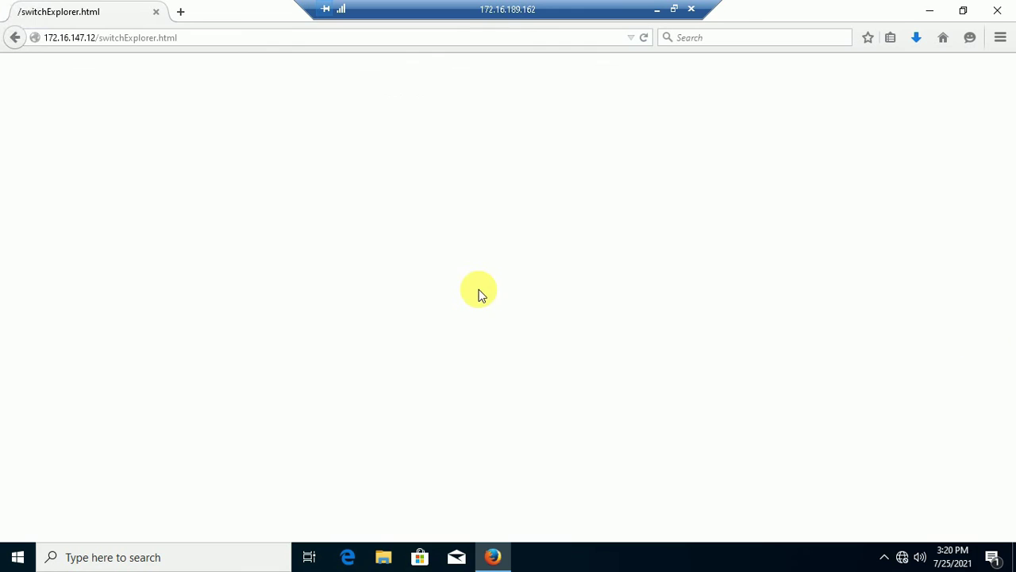
click(995, 11)
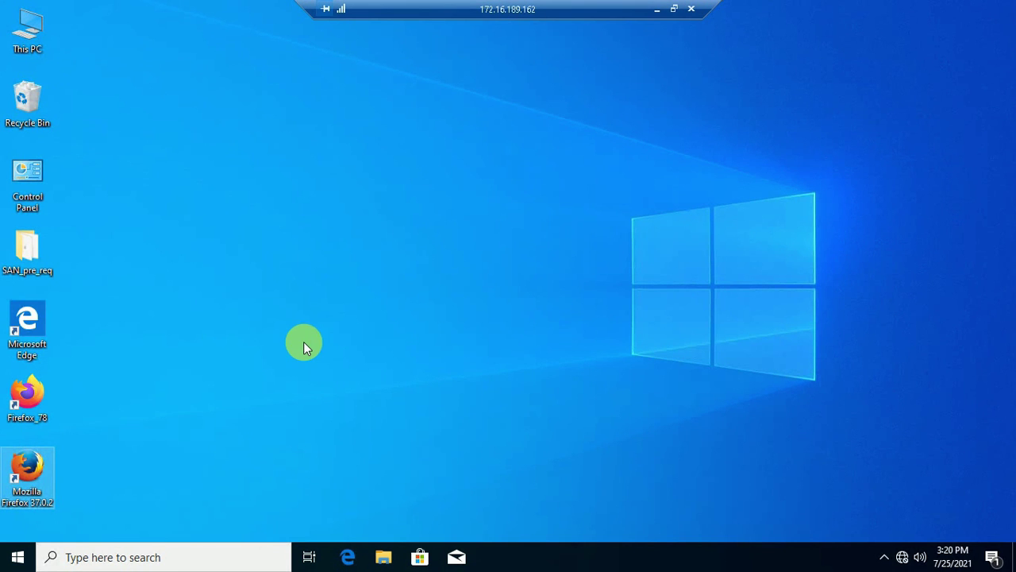
Review the Firefox Setup 37.0.2 and jre-7u21 installers in the SAN_pre_req desktop folder, and minimize the remote desktop session
double_click(30, 253)
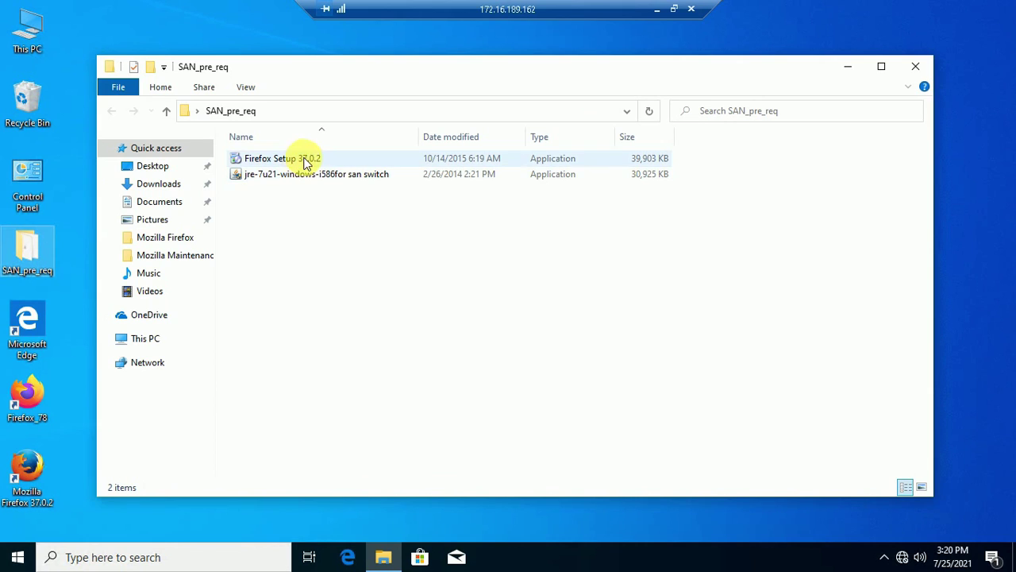
click(308, 160)
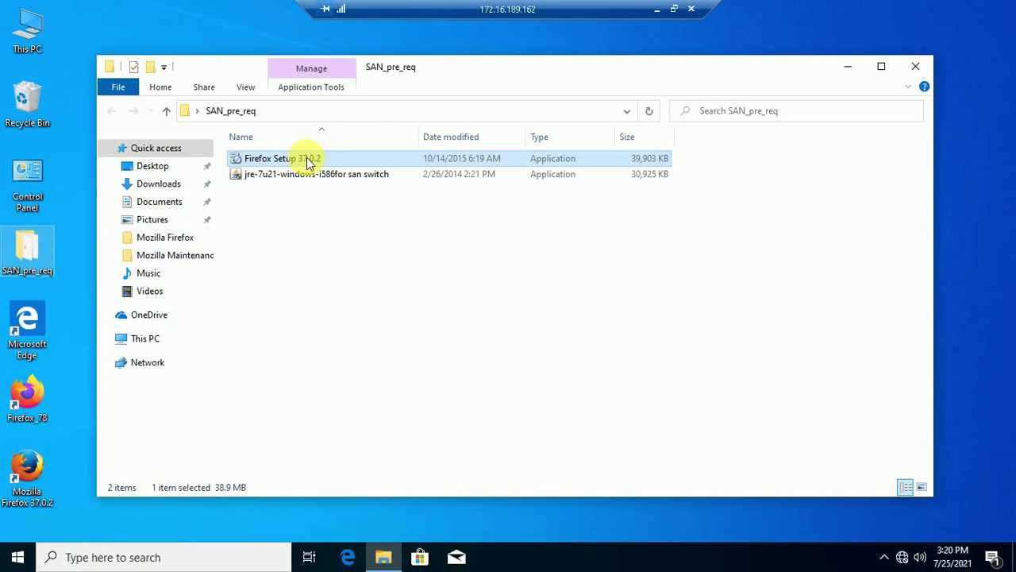
click(310, 175)
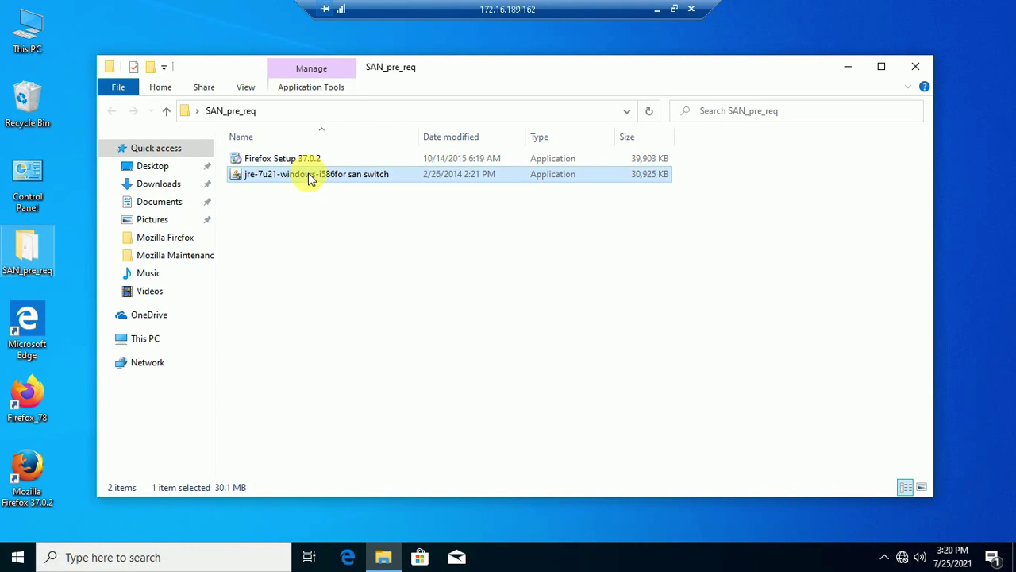
drag(394, 288, 235, 154)
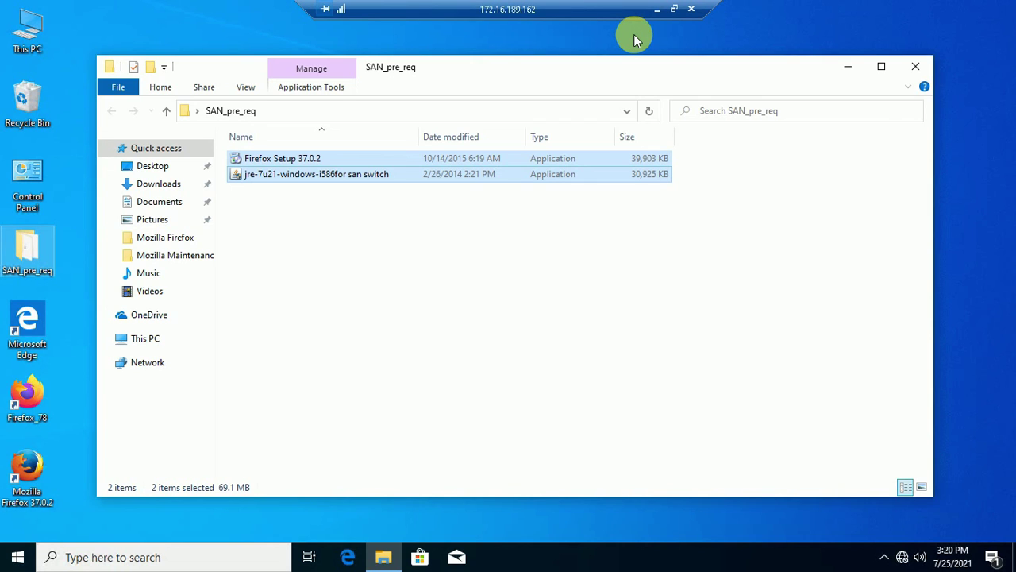
click(548, 560)
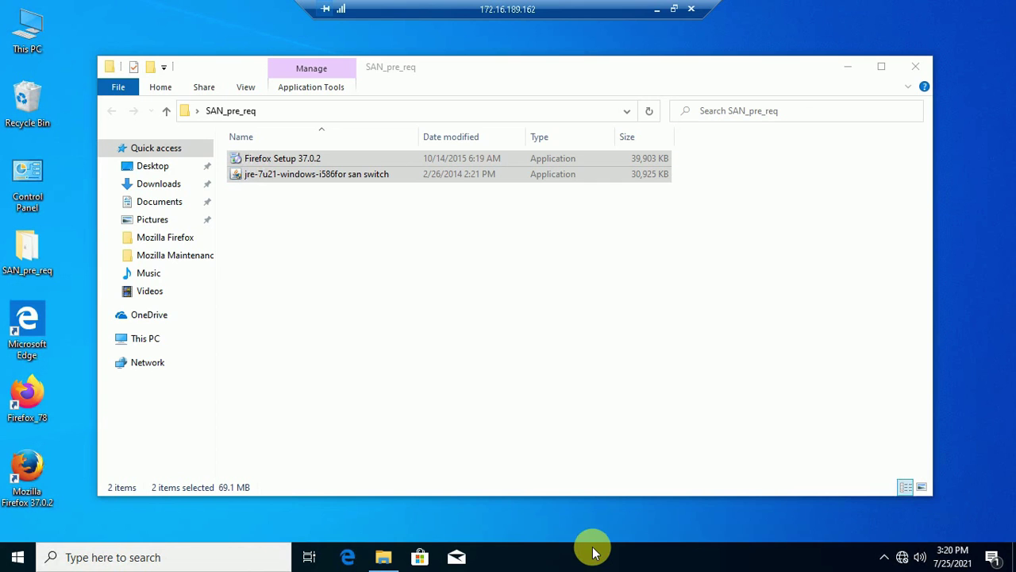
click(658, 11)
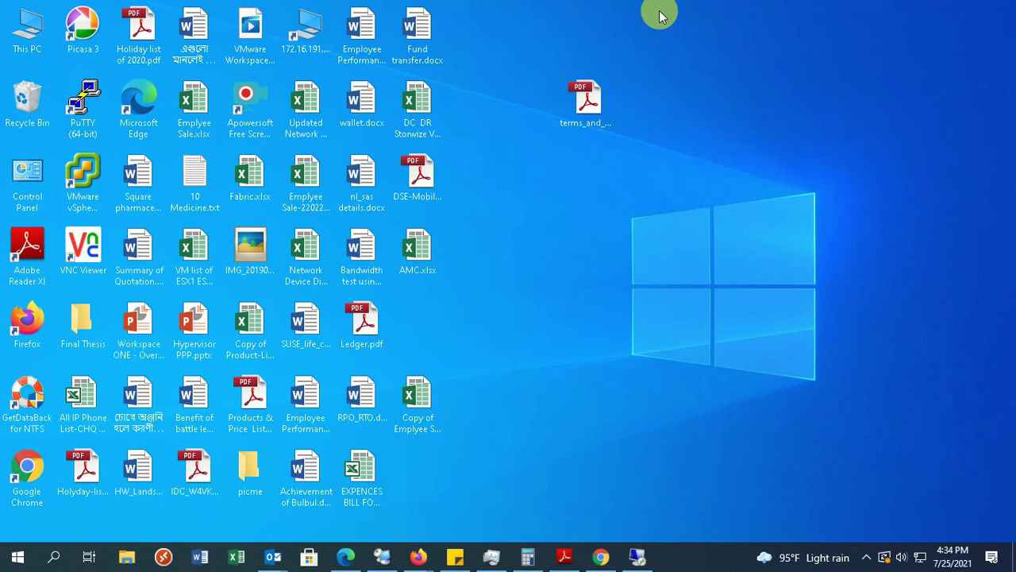